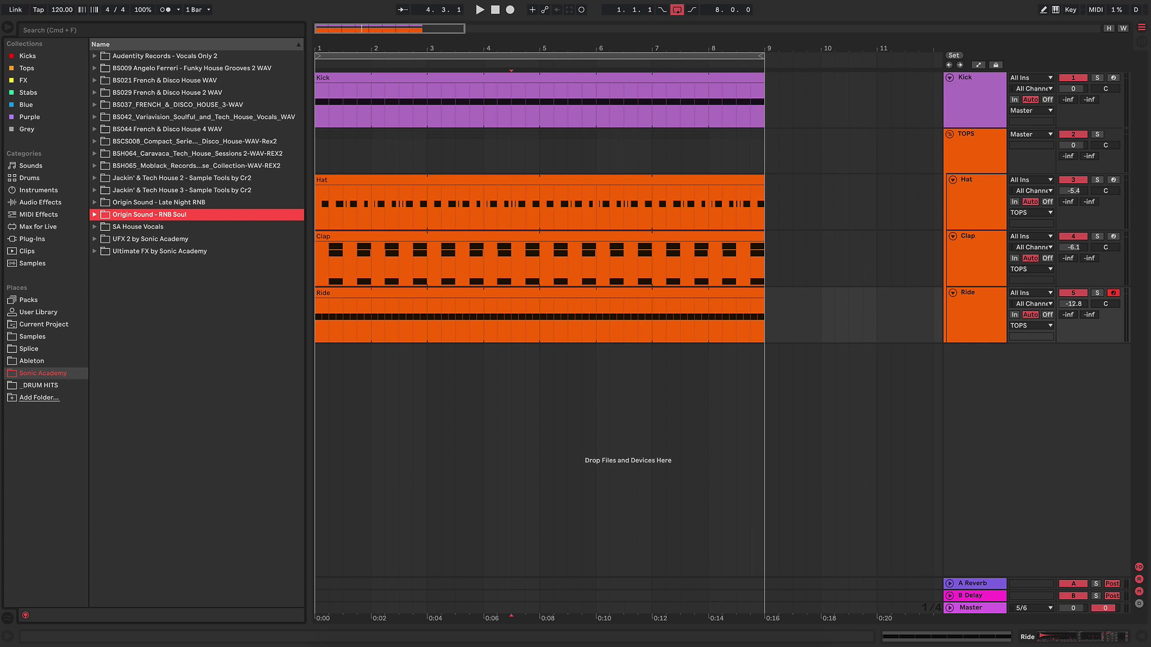
Step: Expand the Origin Sound - RNB Soul pack down to the Vocals folder inside Music Loops
key(Right)
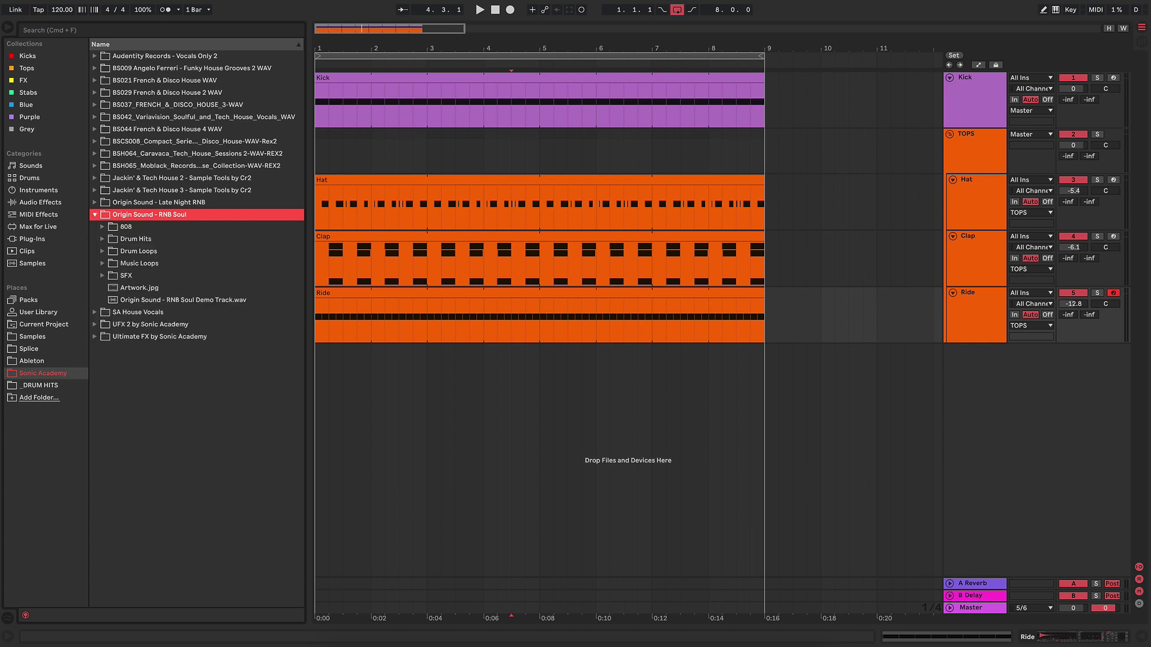
key(Down)
key(Down)
key(Down)
key(Down)
key(Right)
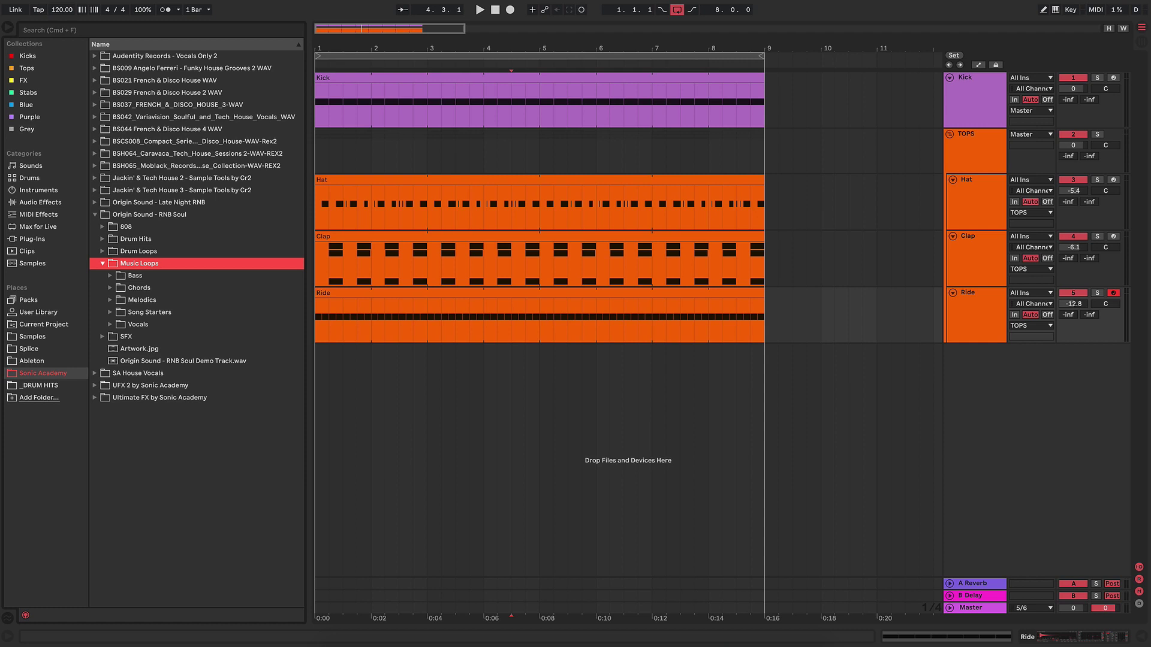
click(138, 324)
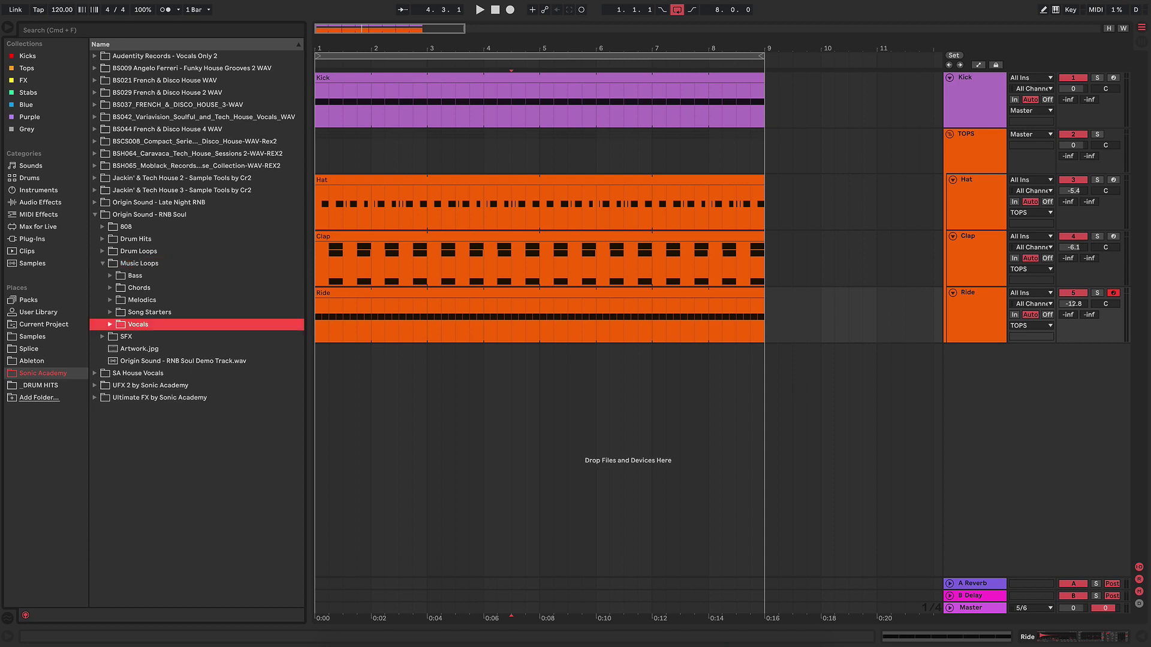
key(Right)
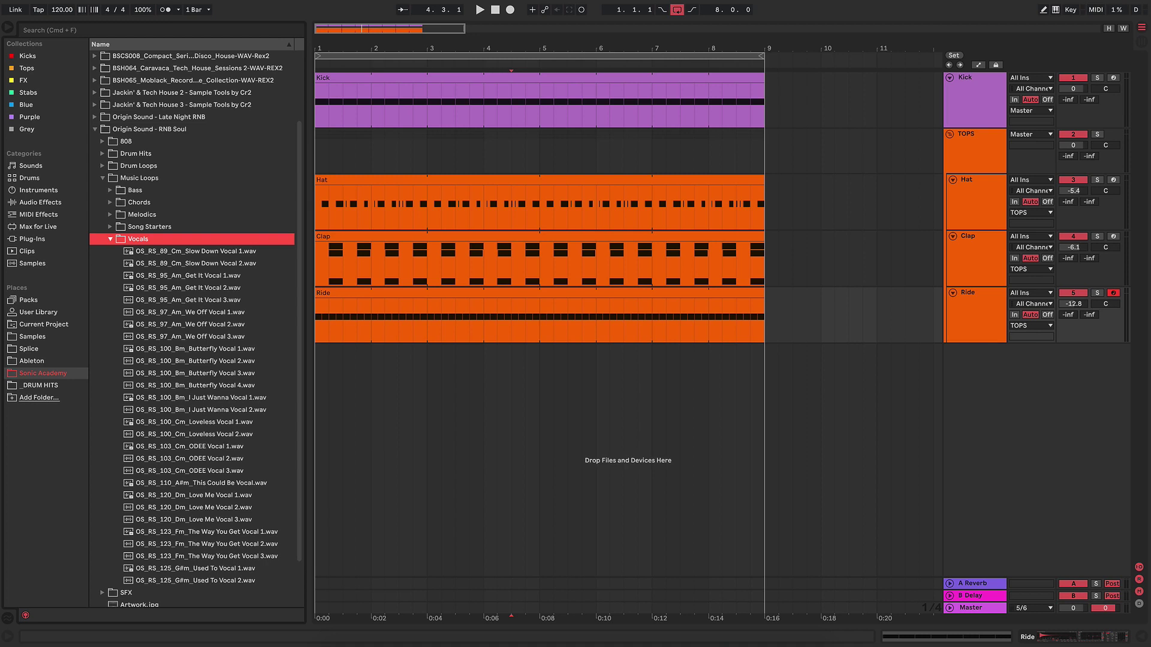
Step: Audition the vocal loops Butterfly Vocal 1, I Just Wanna Vocal 1 and Used To Vocal 1
click(195, 349)
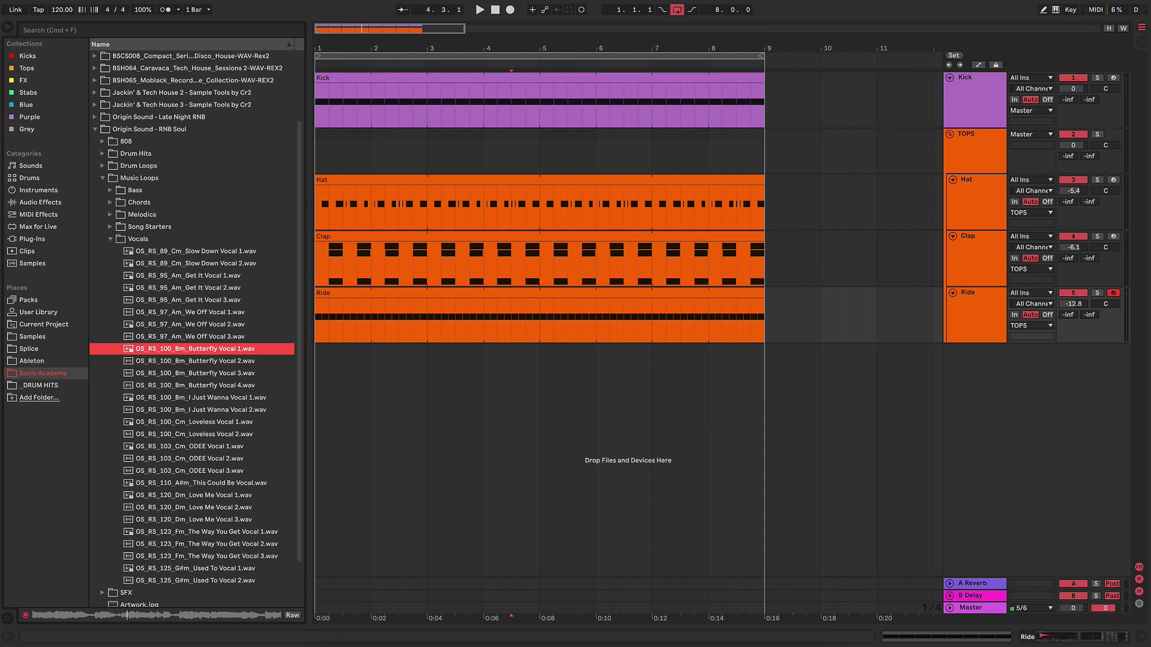
click(201, 398)
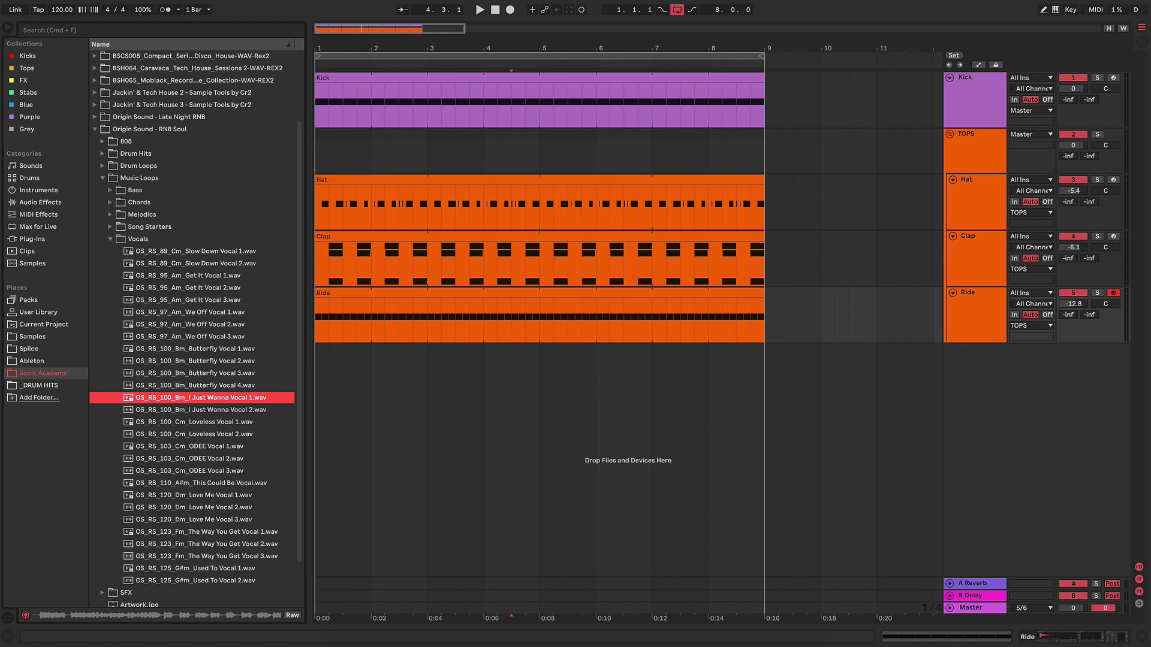
click(196, 568)
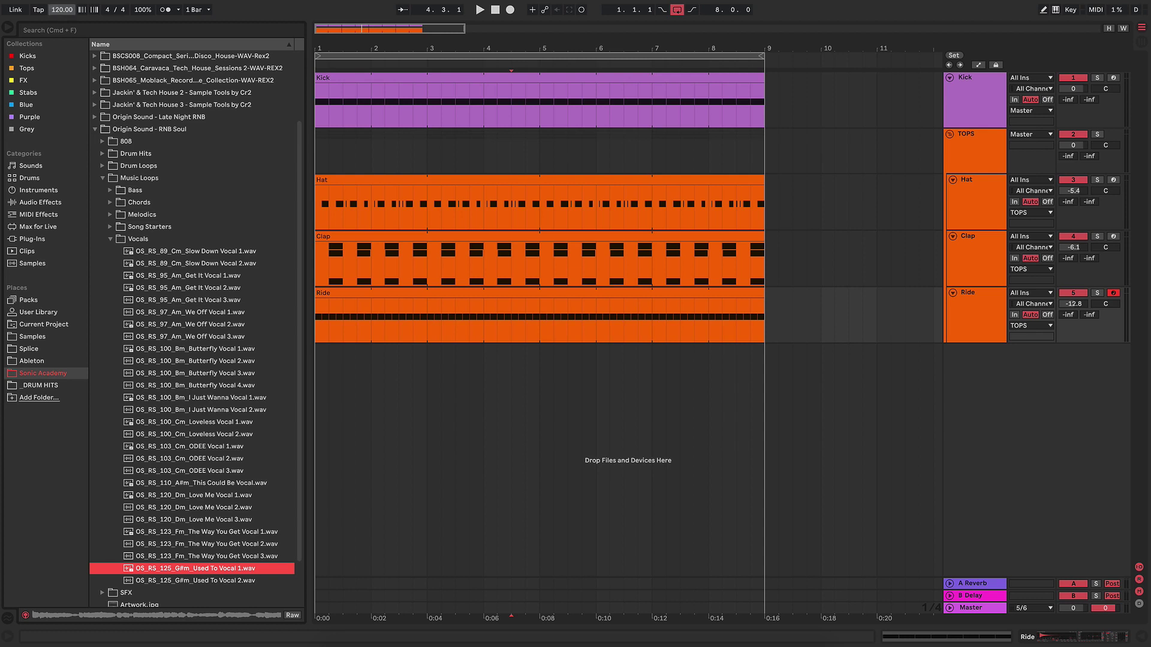
Step: Set the project tempo to 125 BPM and place OS_RS_125_G#m_Used To Vocal 1.wav on a new audio track starting at bar 1
click(61, 9)
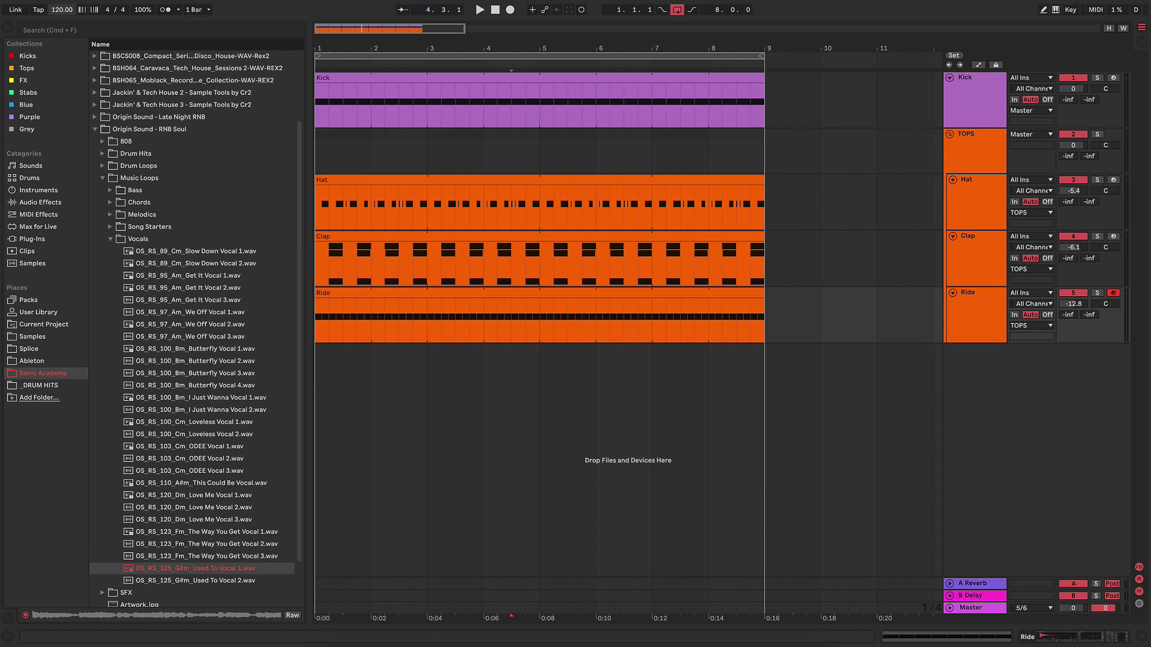
click(62, 10)
text(125)
key(Return)
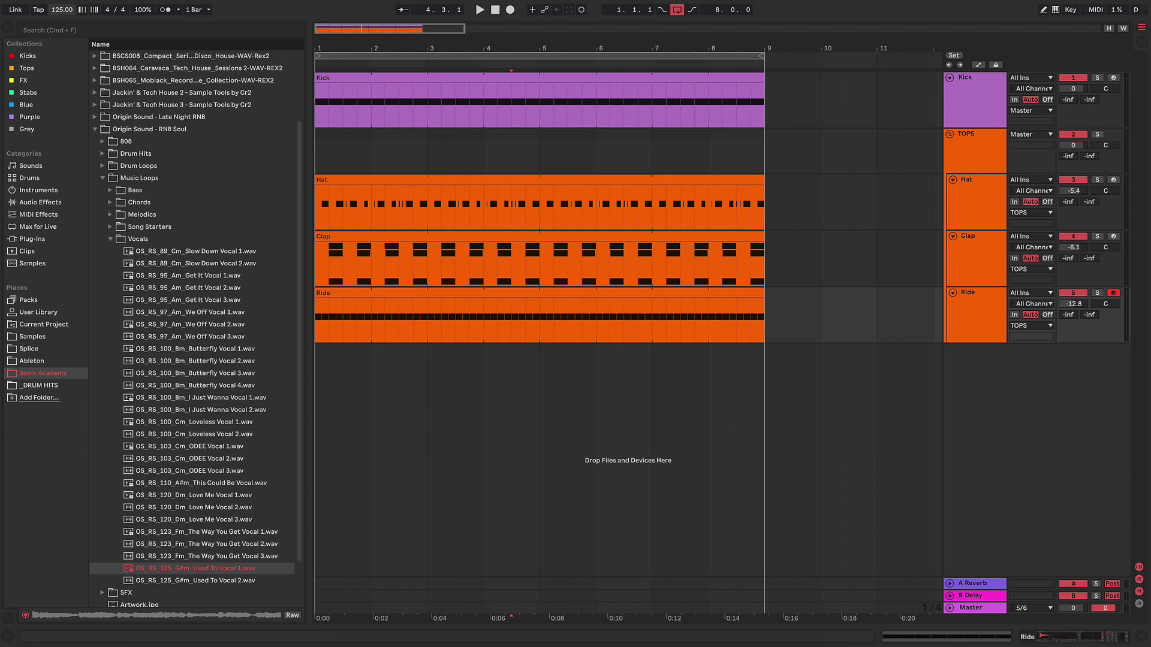
key(Return)
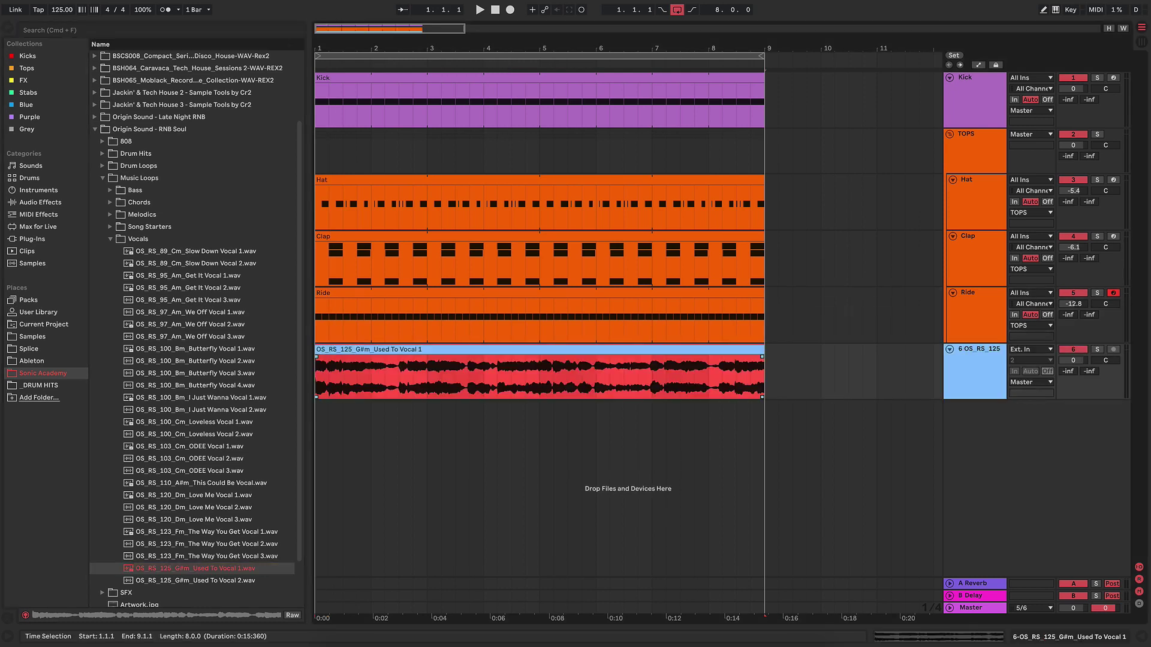
Step: Balance the mix during playback by lowering the vocal track to -10.0 dB and the Ride track to -14.9 dB
key(space)
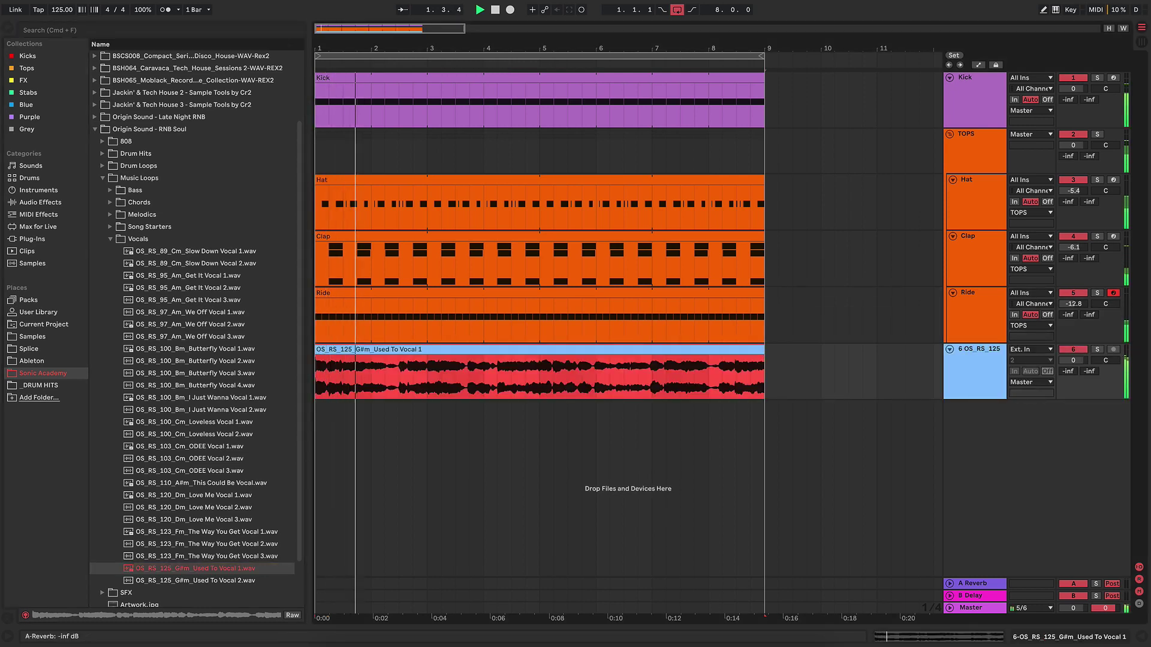
drag(1073, 360, 1072, 392)
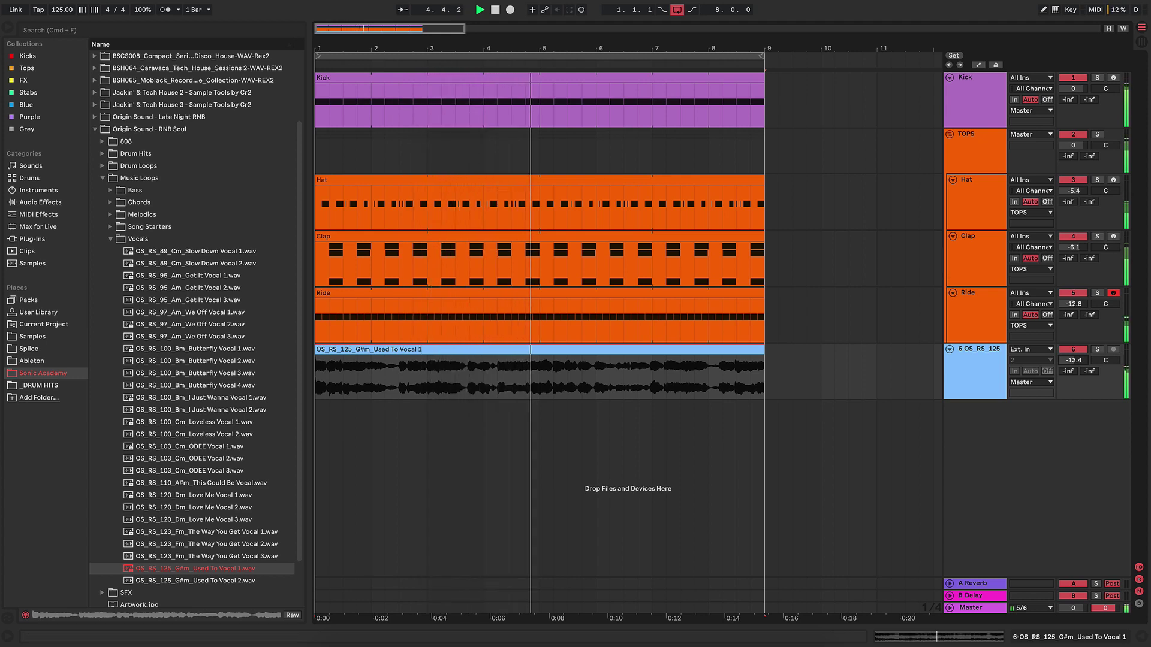
drag(1073, 392, 1073, 359)
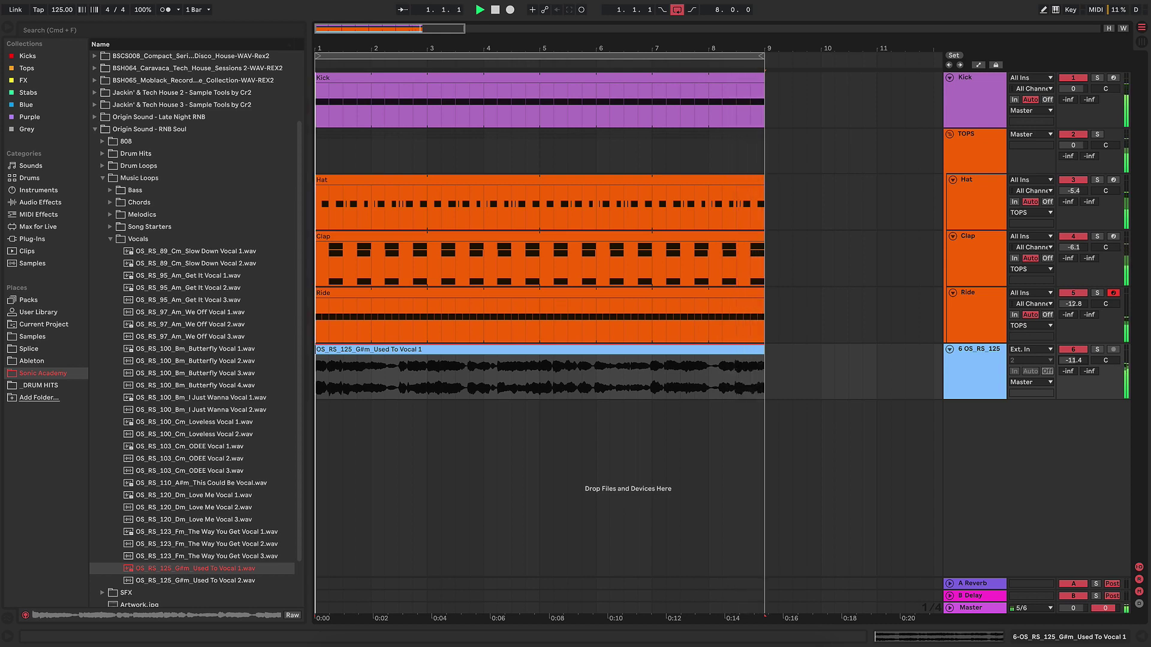
drag(1072, 360, 1073, 352)
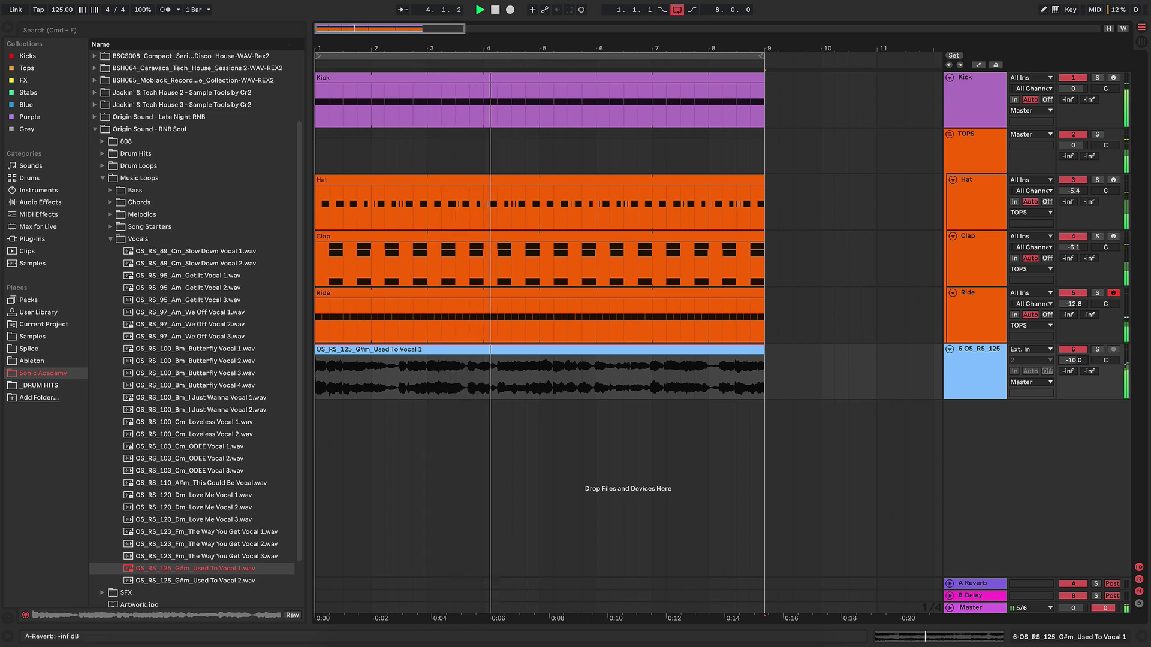
drag(1072, 304, 1073, 316)
key(space)
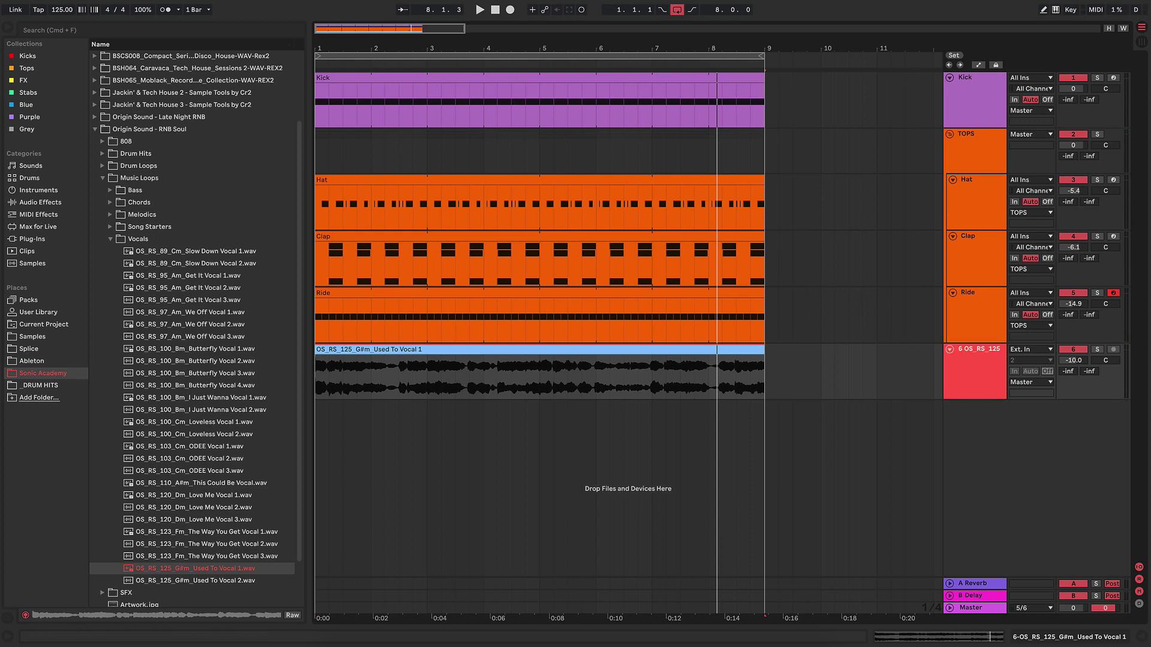
Step: Show the vocal track's device chain and listen to the vocal soloed
key(shift+Tab)
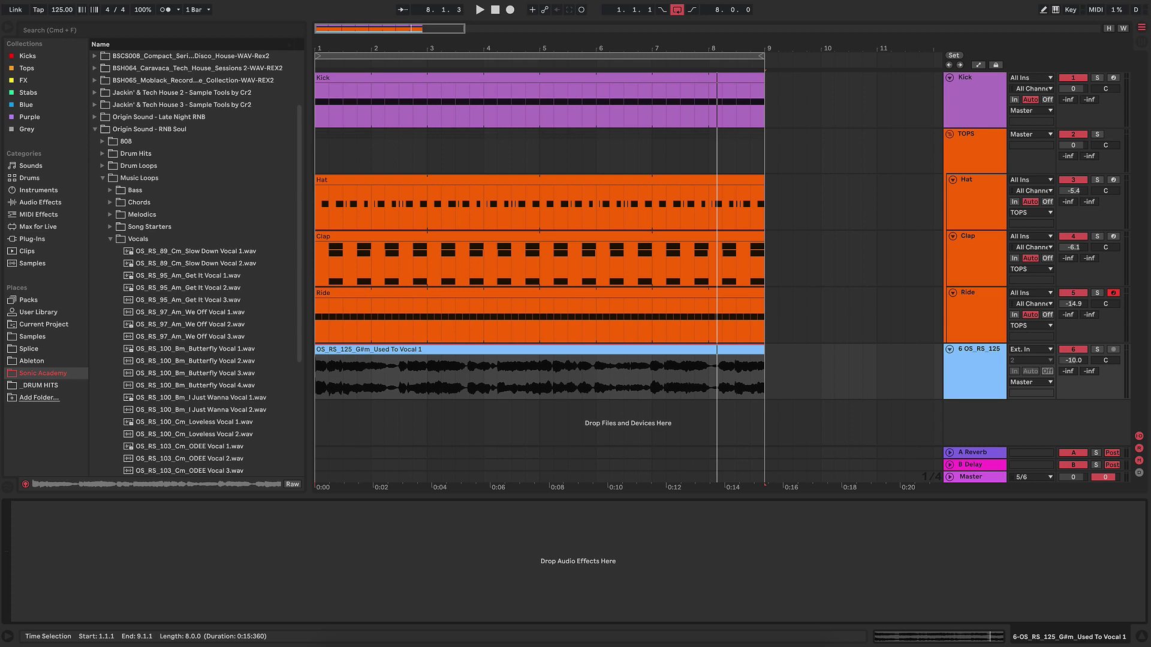
key(s)
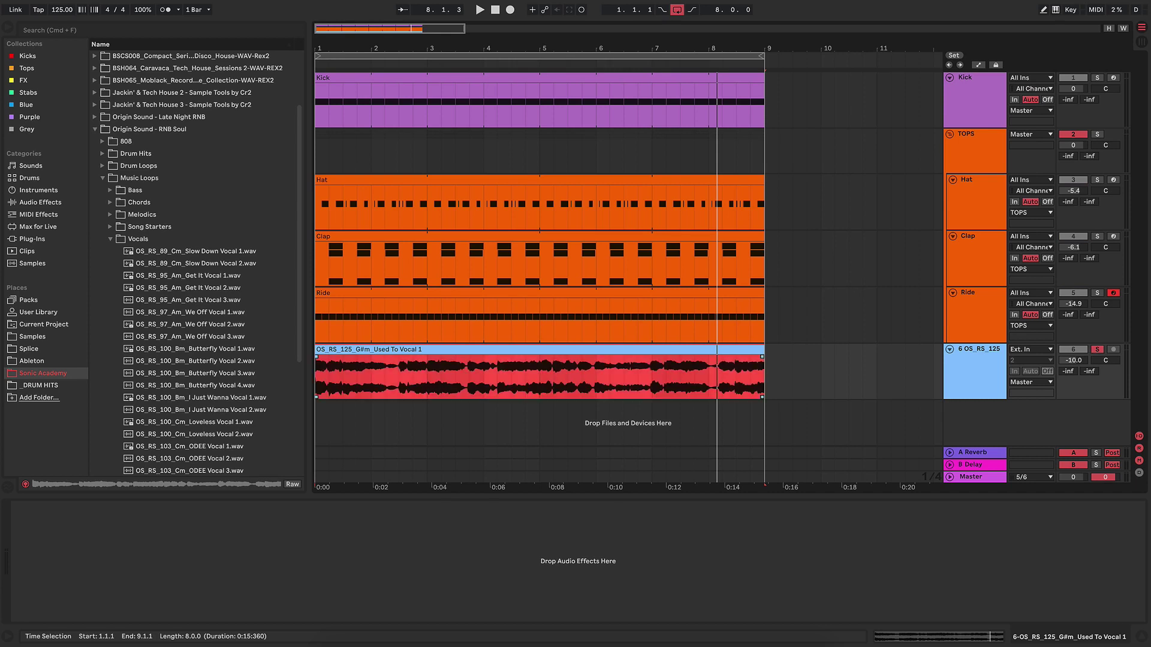
key(space)
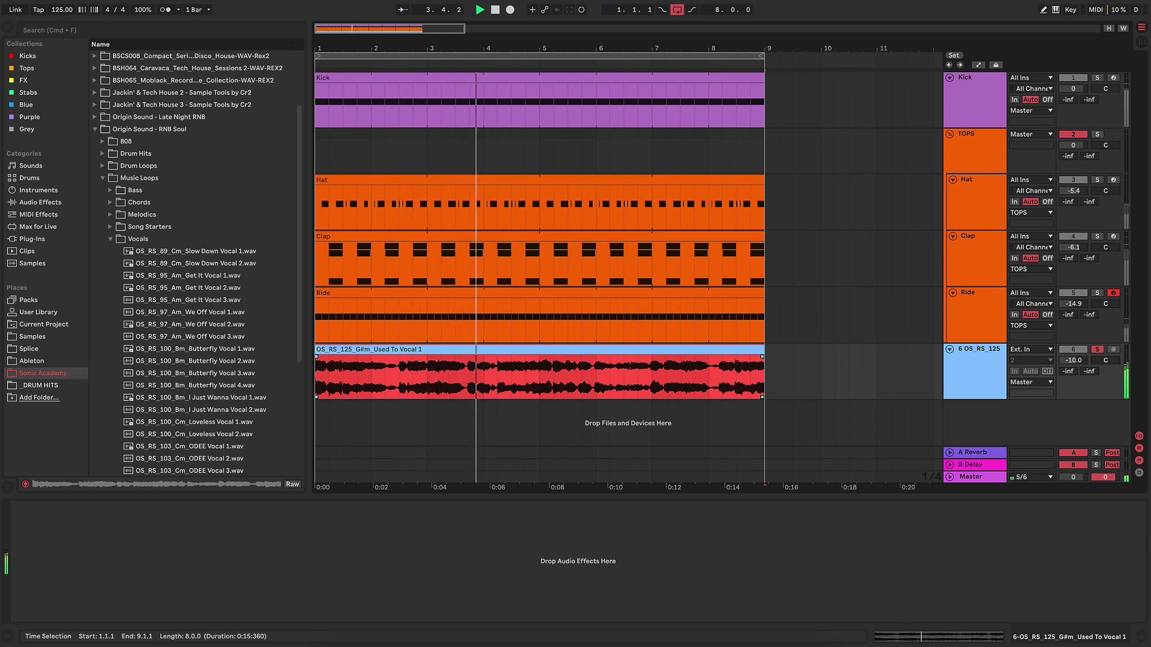
key(space)
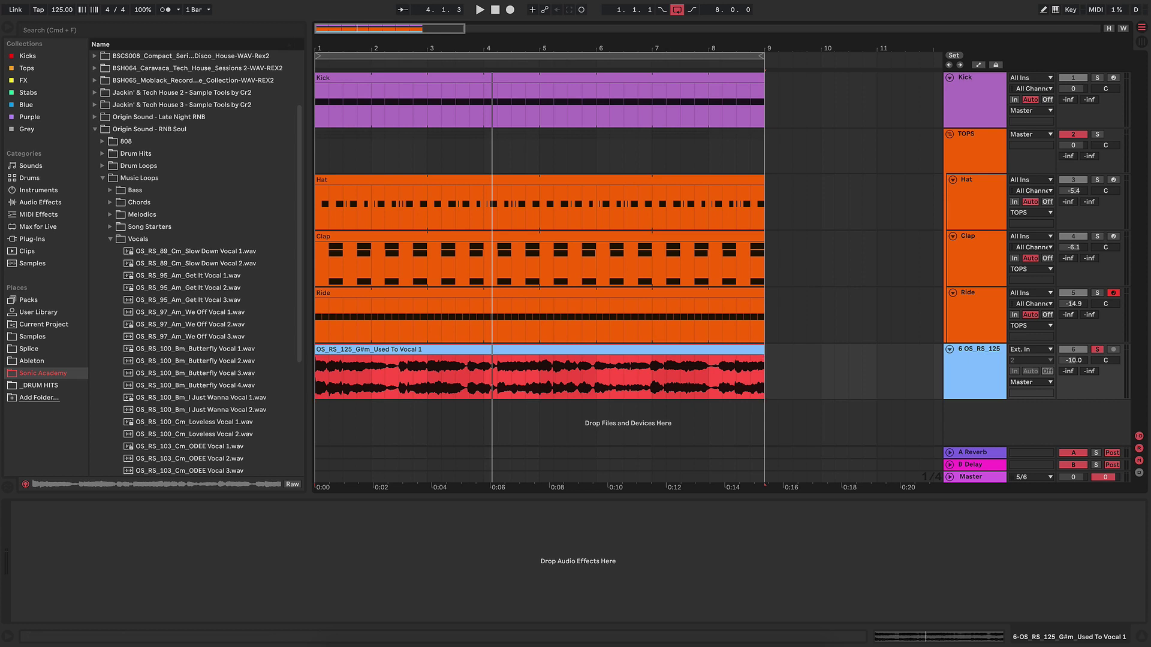
Step: Add EQ Eight to the vocal track and raise its low-cut frequency to about 119 Hz while the vocal plays
click(979, 349)
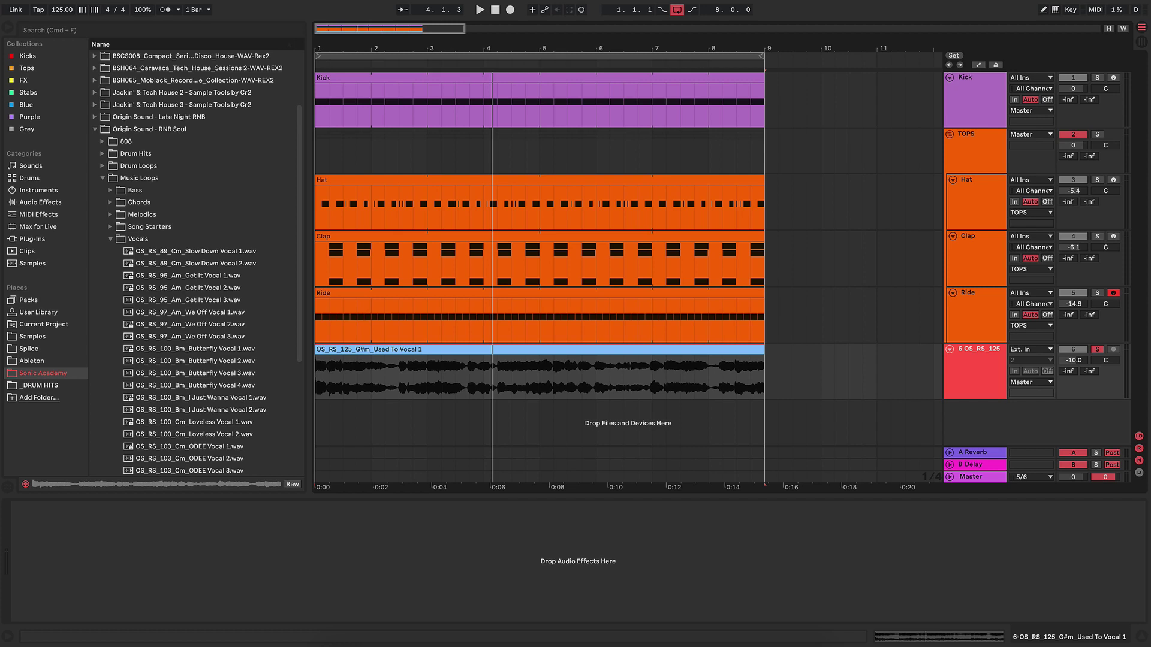
key(space)
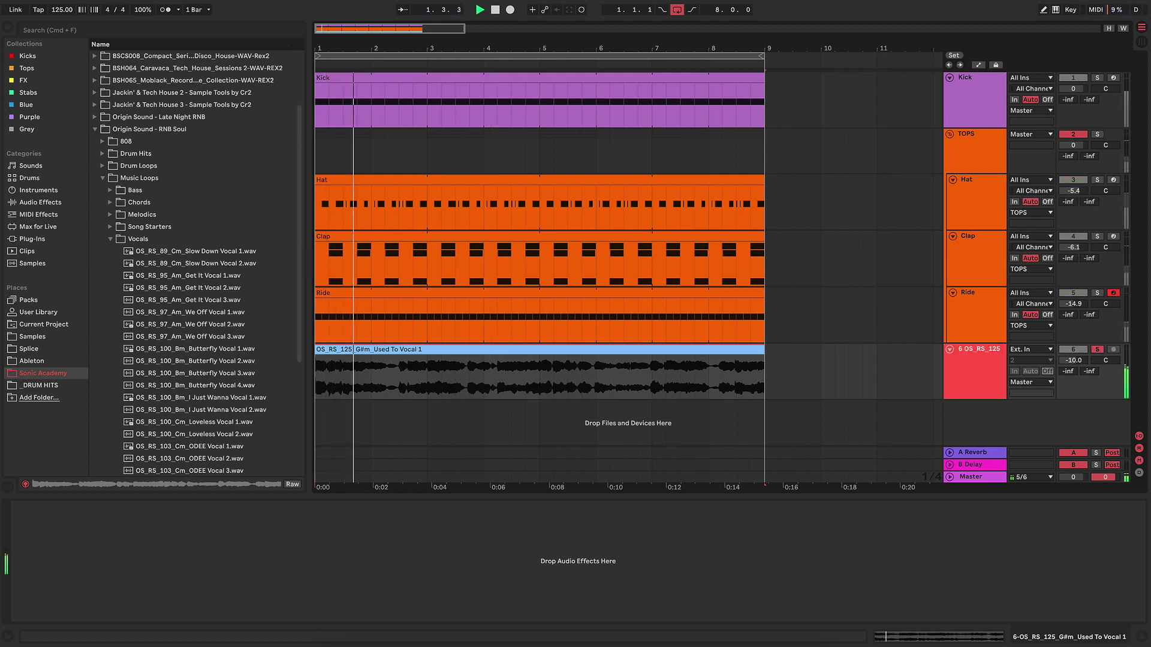
click(40, 202)
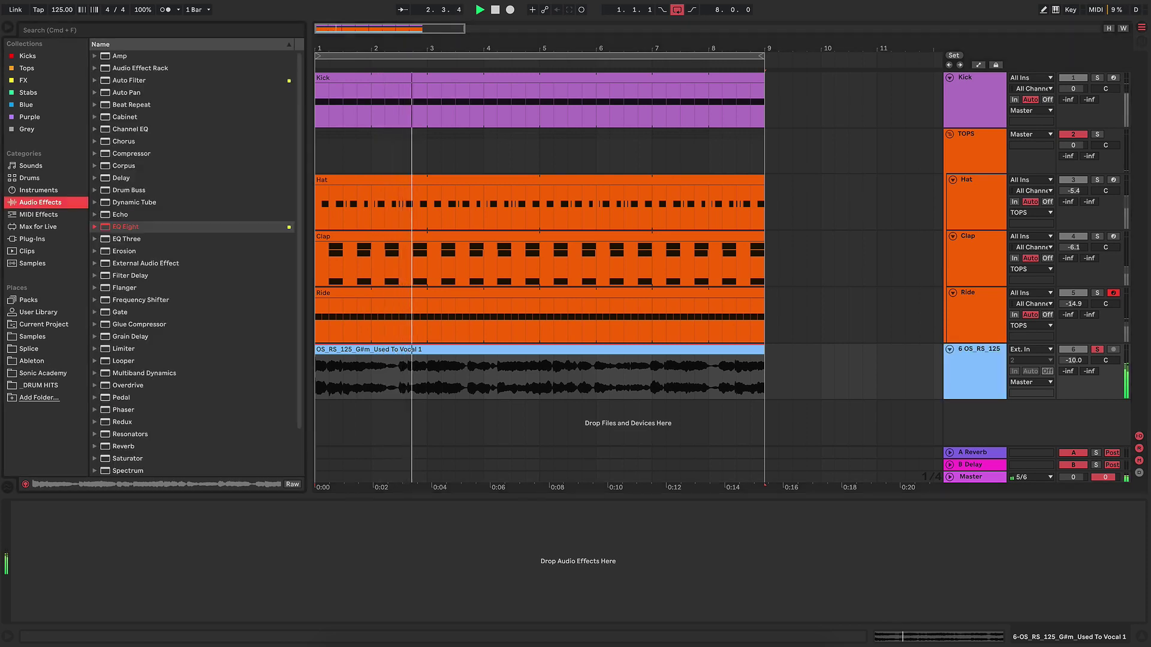
drag(125, 227, 175, 561)
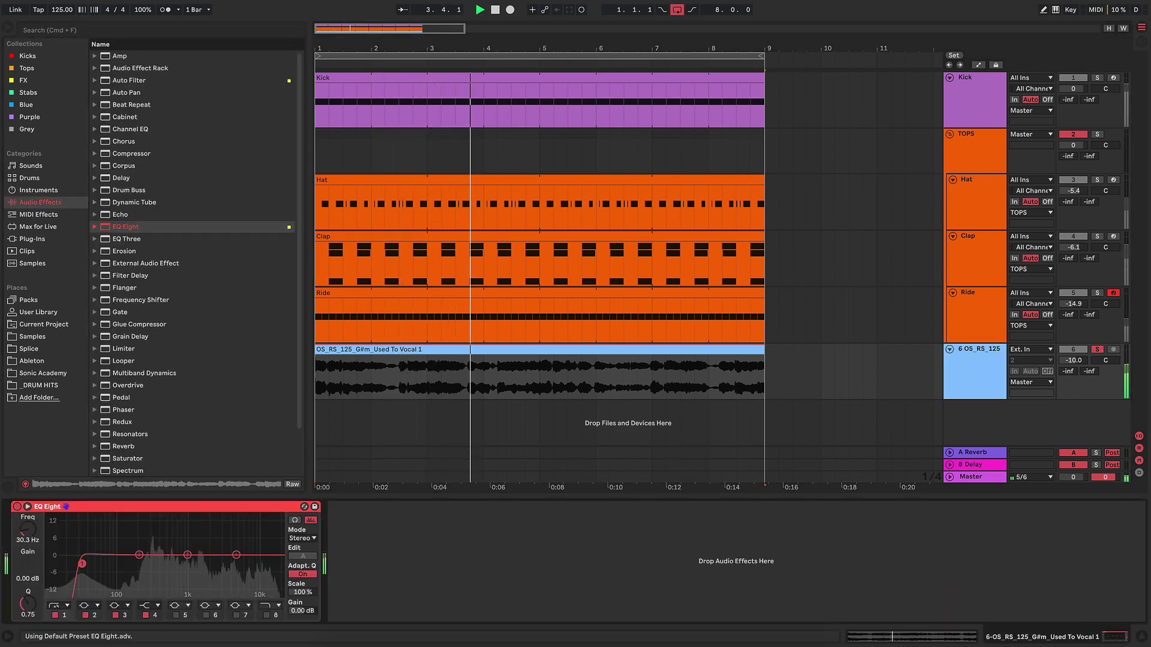
drag(82, 563, 123, 563)
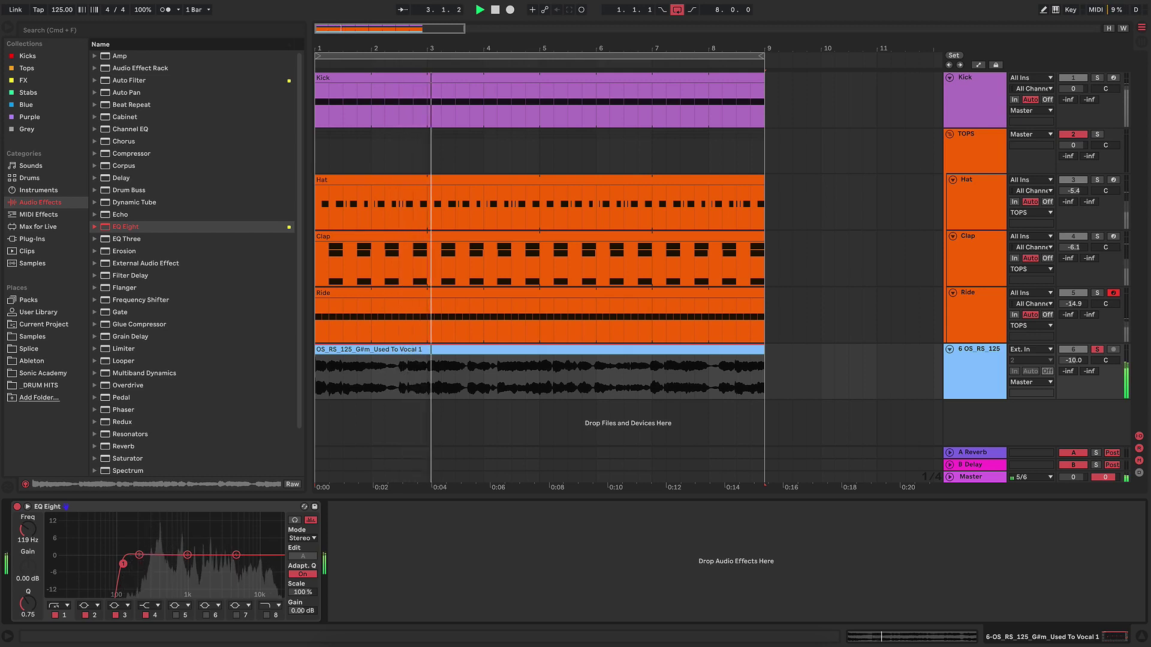
key(space)
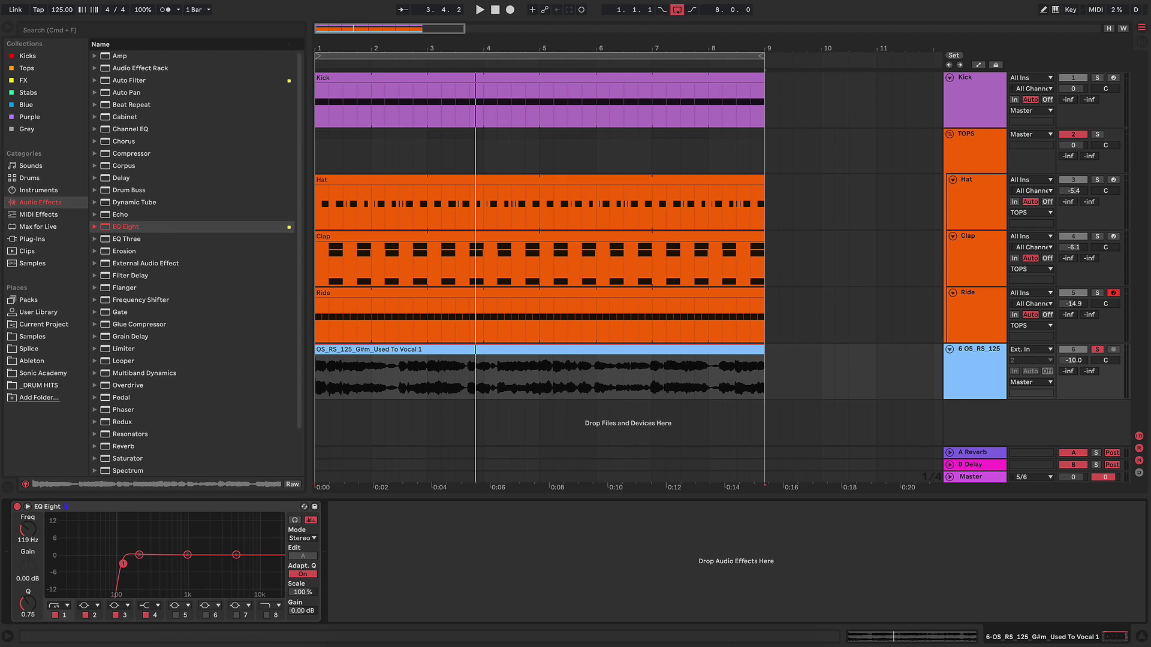
Step: Play the vocal with the full mix and boost an upper-mid EQ Eight band by about 1.36 dB at 3.30 kHz
key(space)
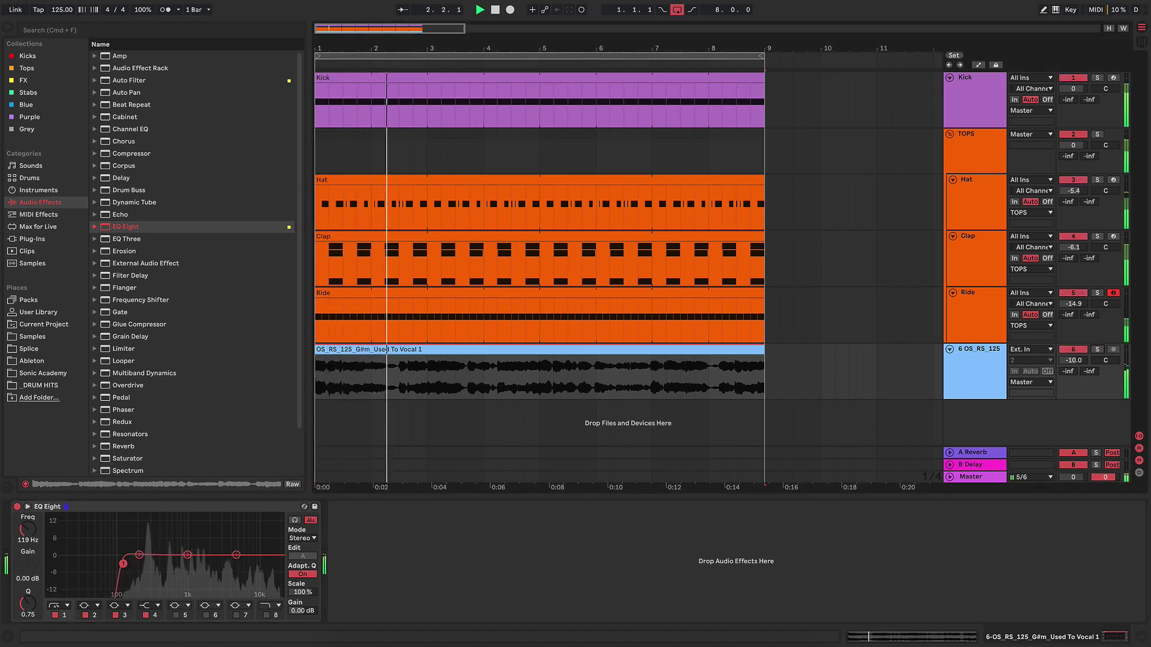
mouse_move(236, 555)
mouse_down()
mouse_move(189, 555)
mouse_move(224, 552)
mouse_up()
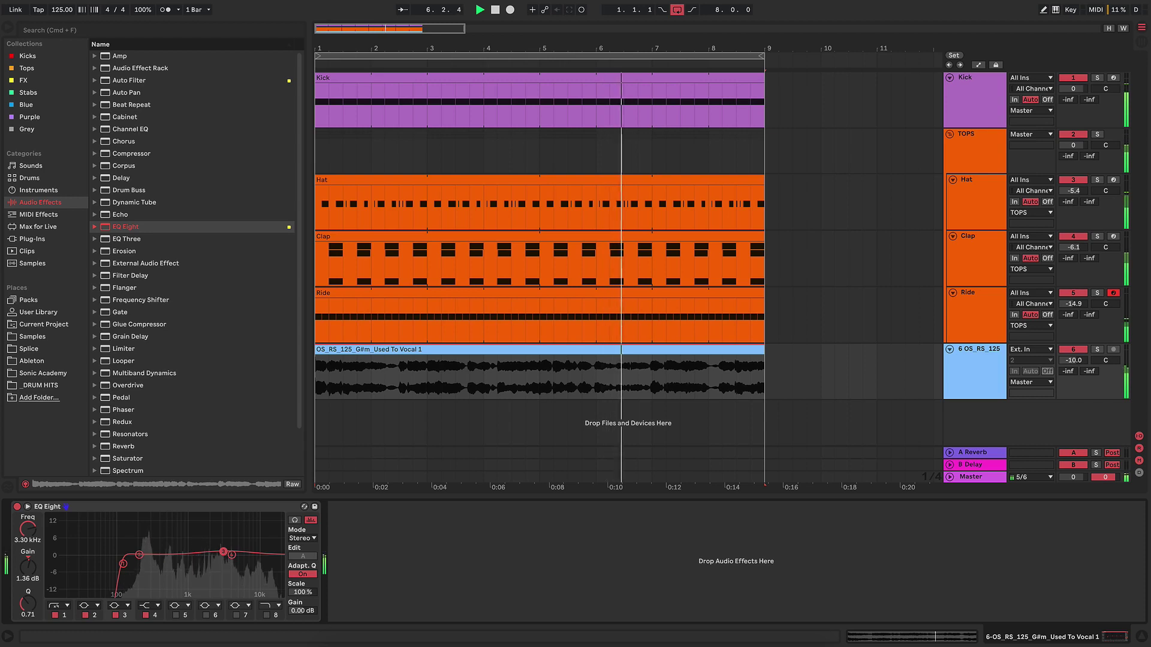
Step: Select the Clap track and compare its sound soloed and within the full mix
click(974, 257)
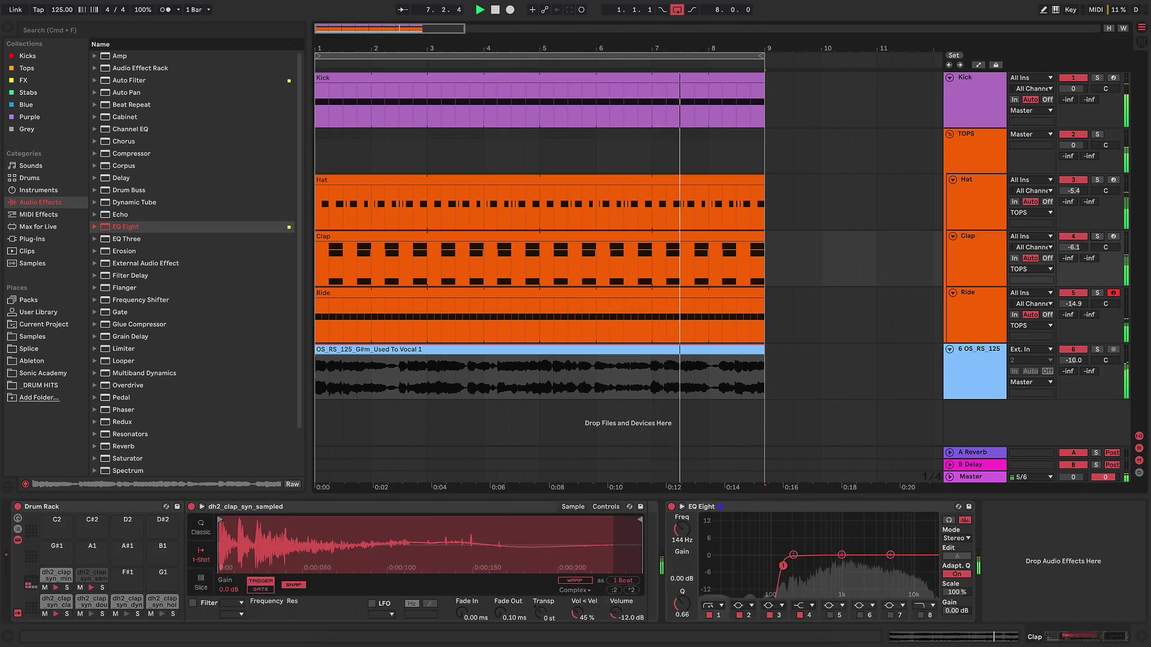
click(1096, 236)
key(space)
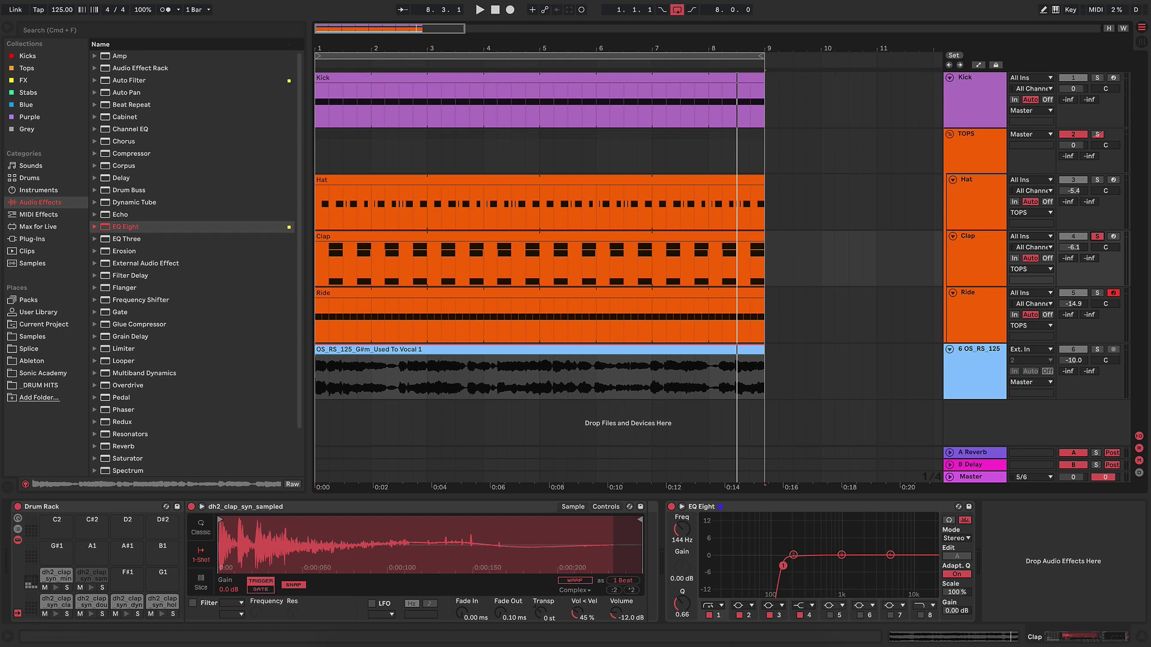
key(space)
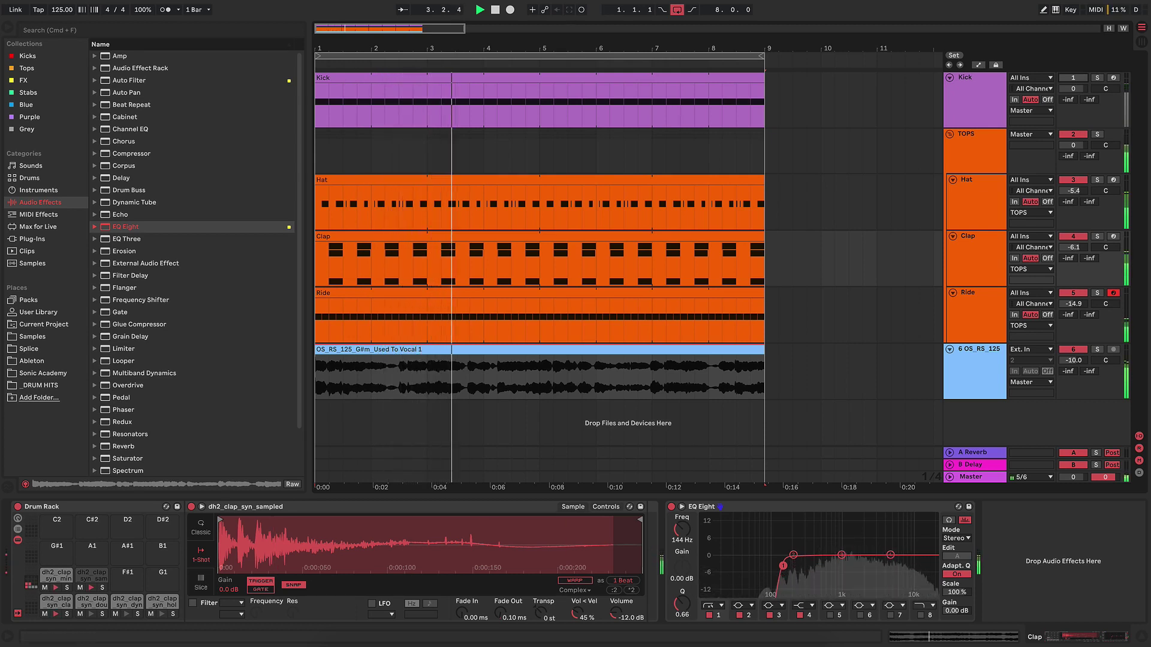
key(space)
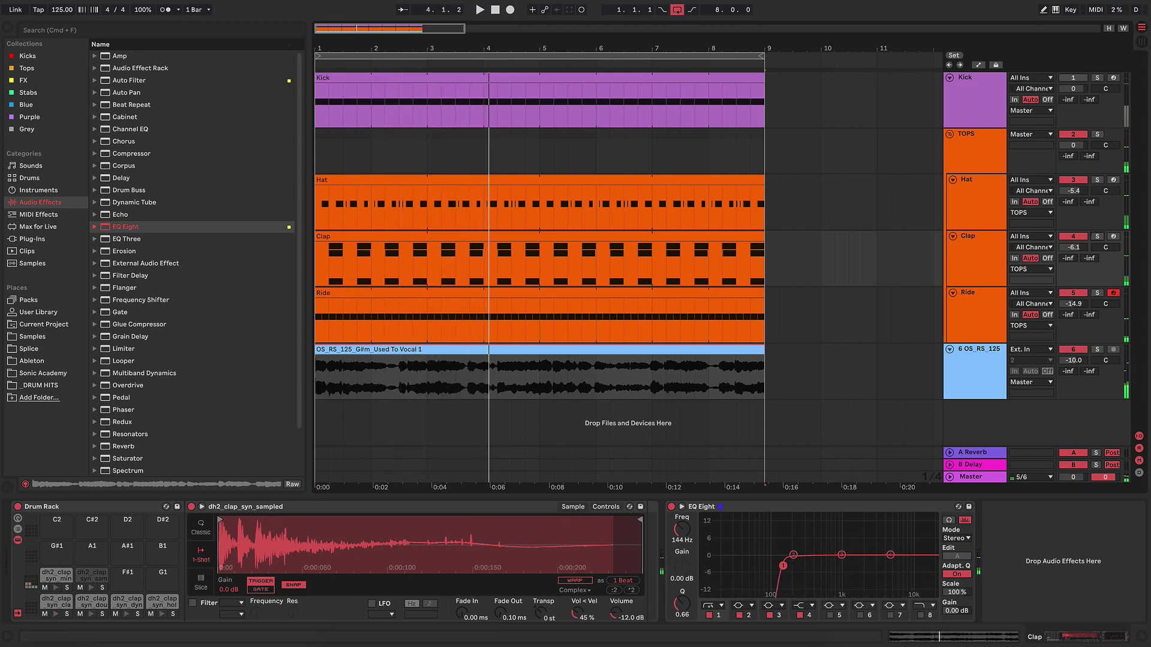
key(space)
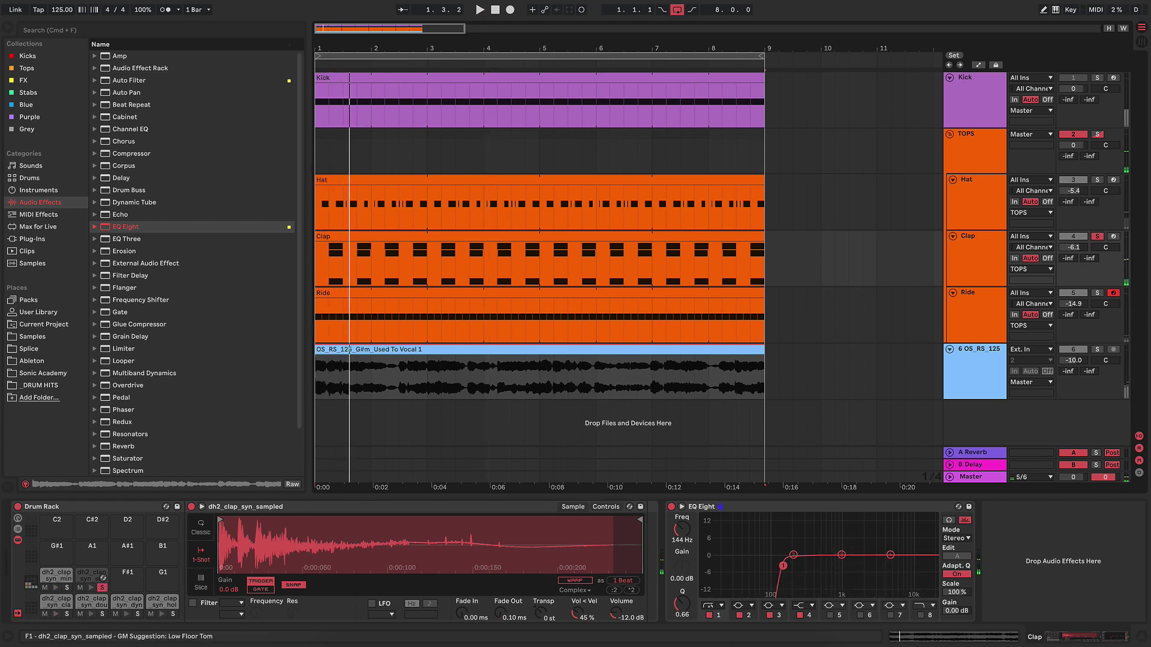
Step: Solo the dh2_clap_syn_sampled pad in the Clap drum rack, shorten its sample end and set its fade-out to 17.6 ms
click(102, 587)
key(space)
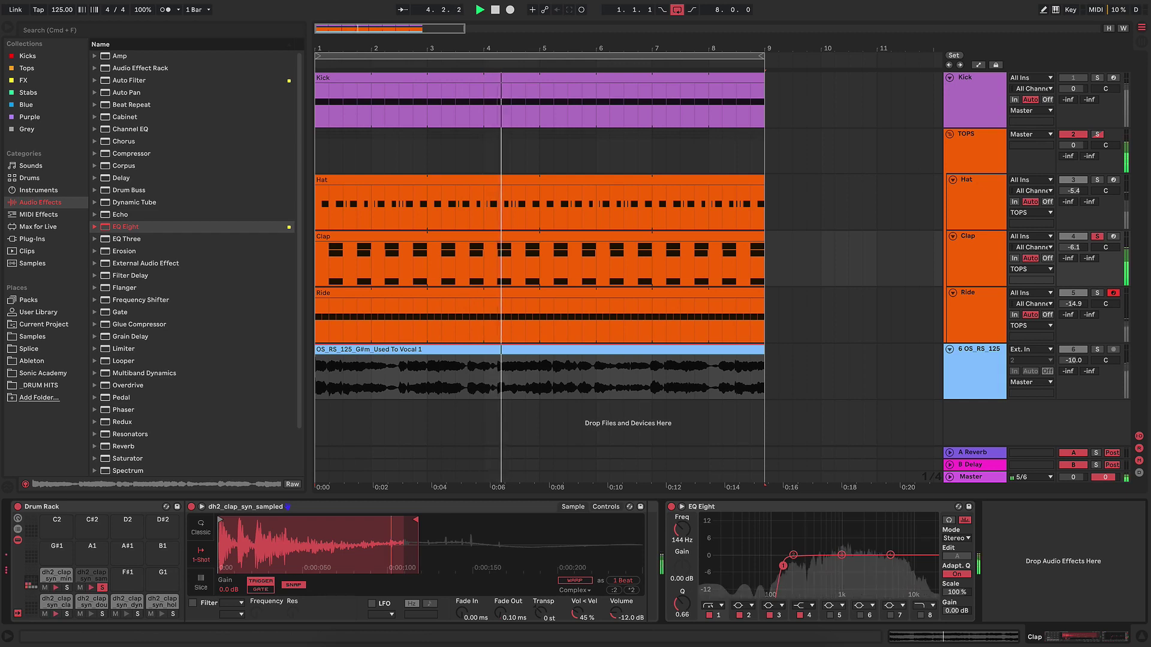
drag(500, 612, 499, 585)
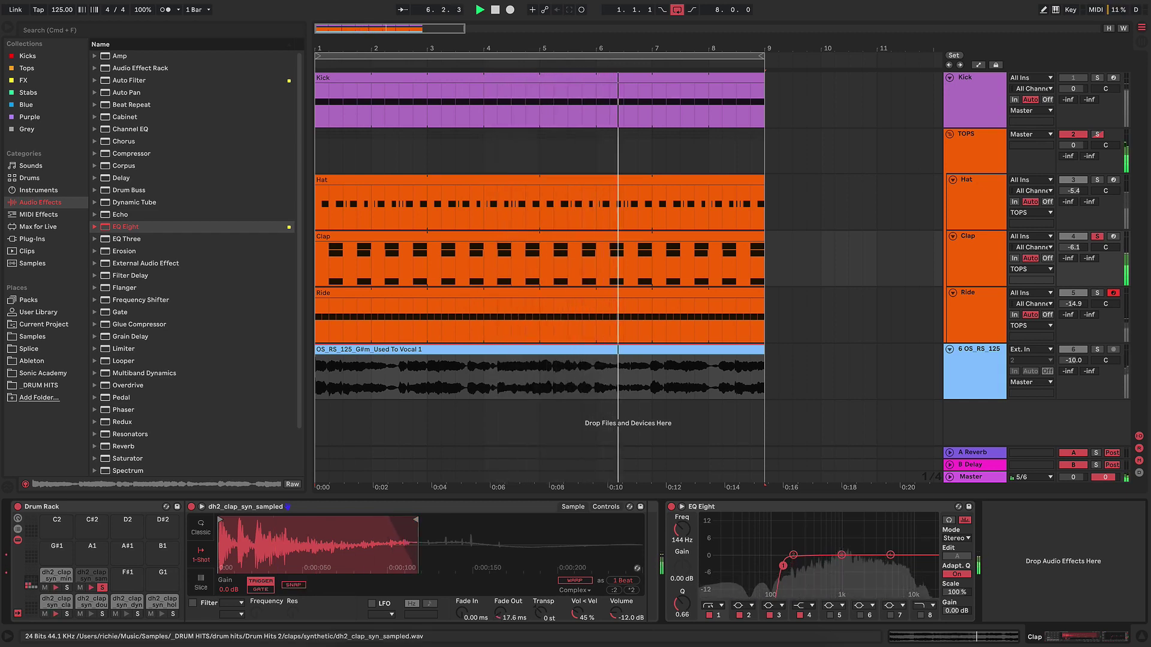
drag(416, 520, 439, 520)
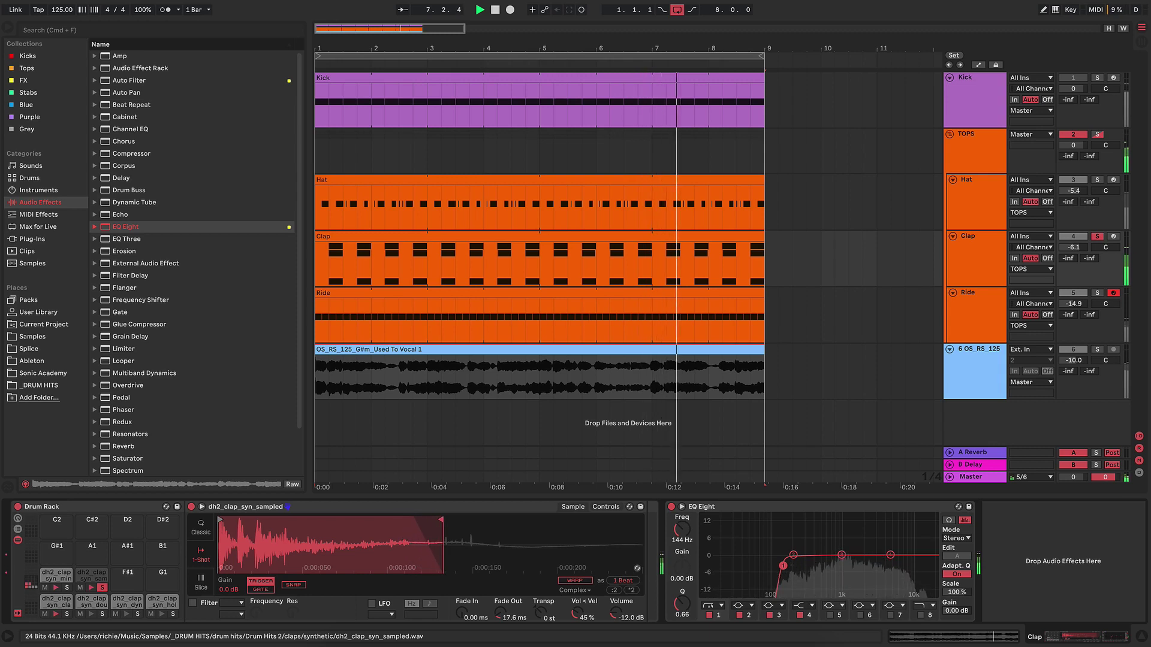
Step: Turn off the clap solo and listen to the shortened clap within the full mix
key(space)
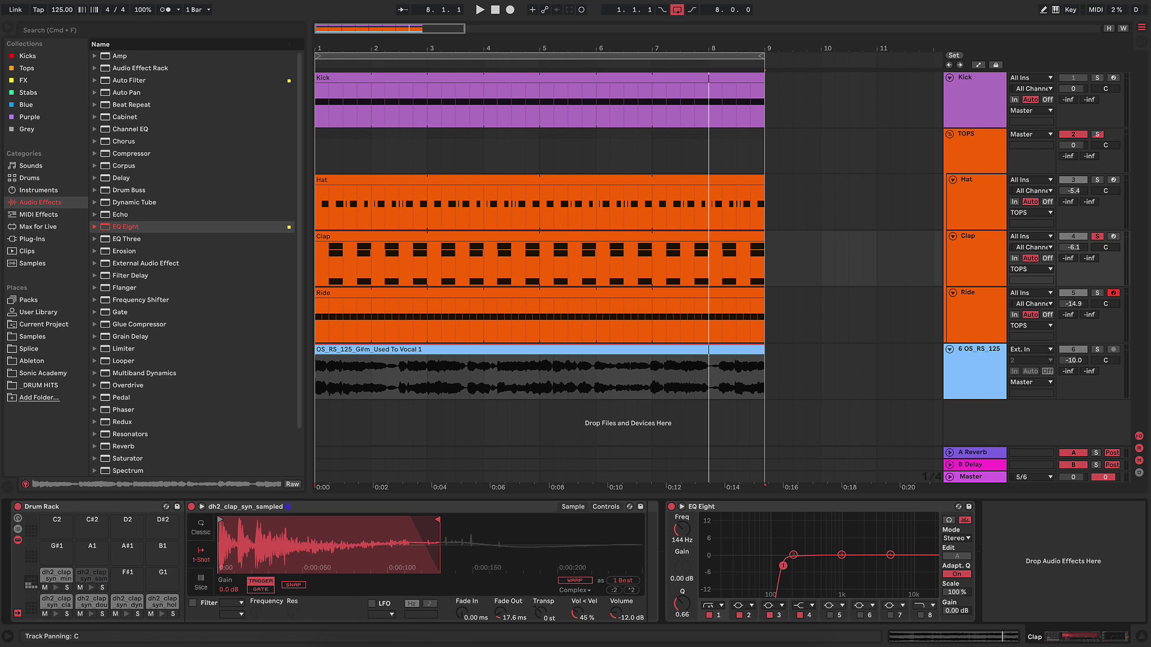
key(space)
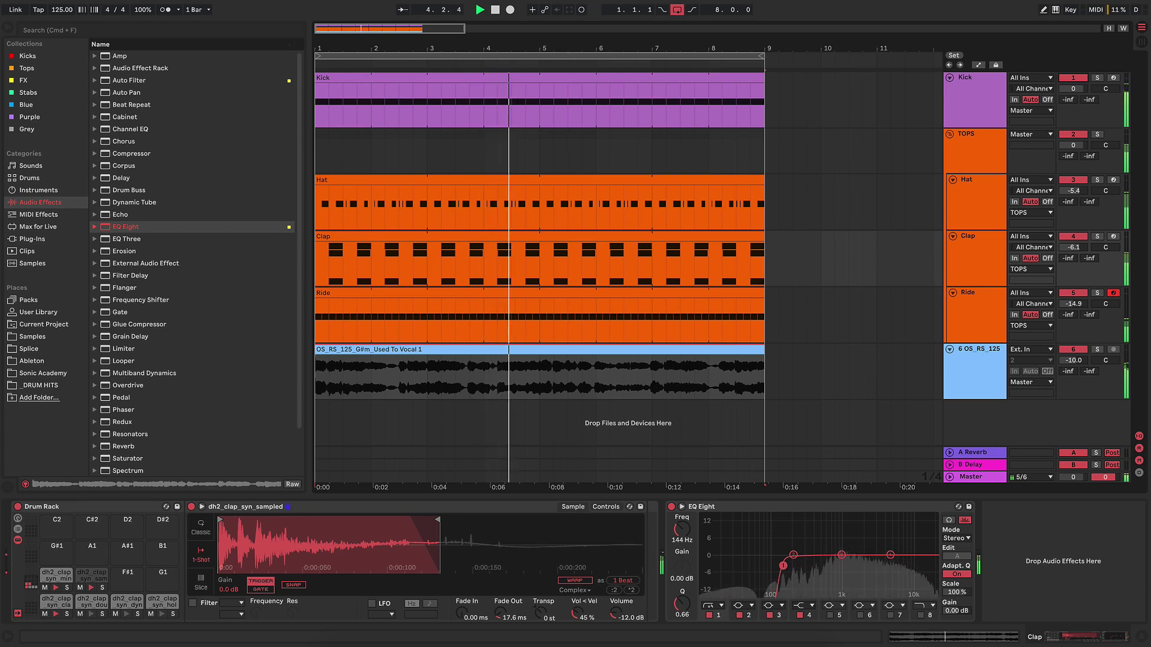
key(space)
Step: Solo the OS_RS_125 vocal track and play it on its own
click(975, 365)
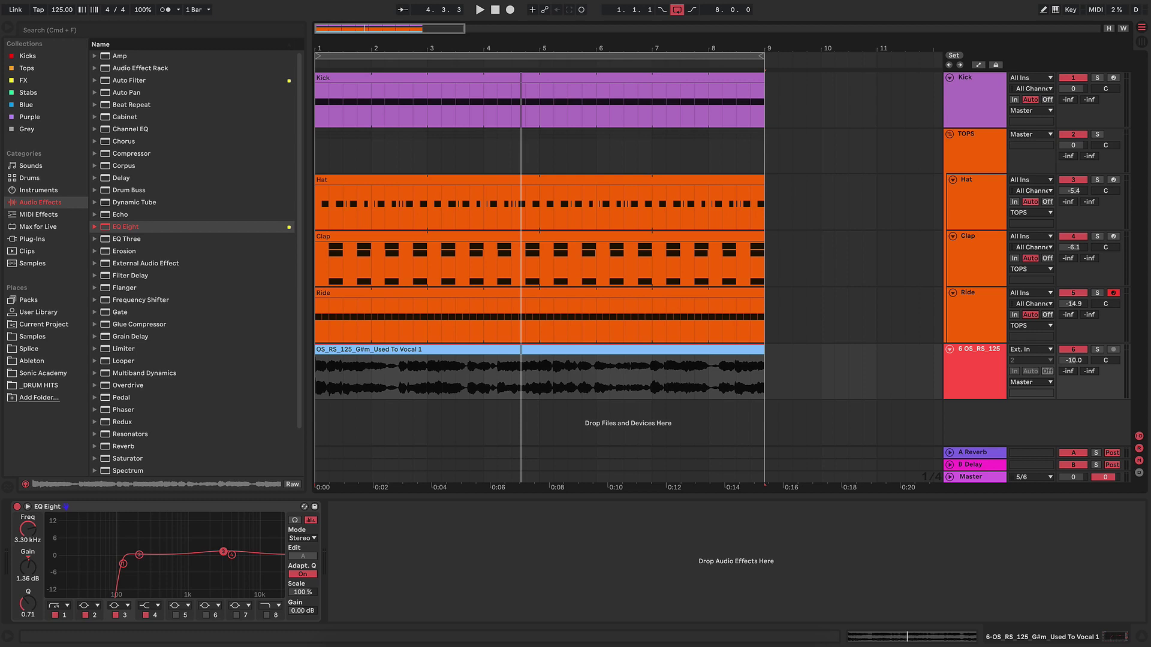
key(s)
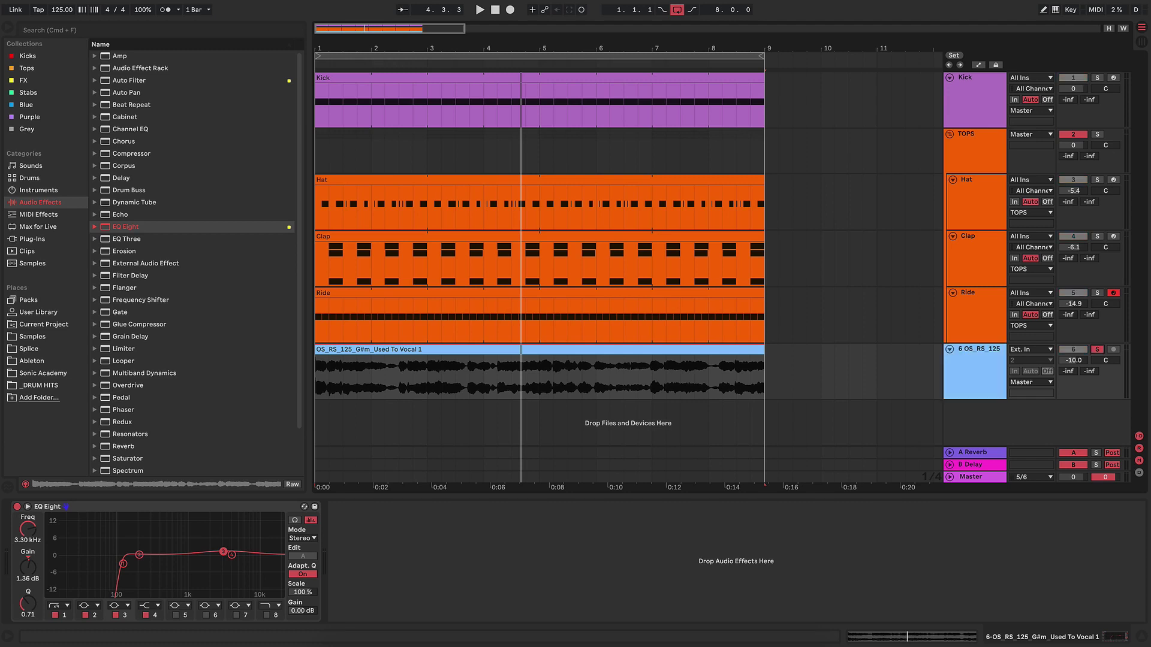
key(space)
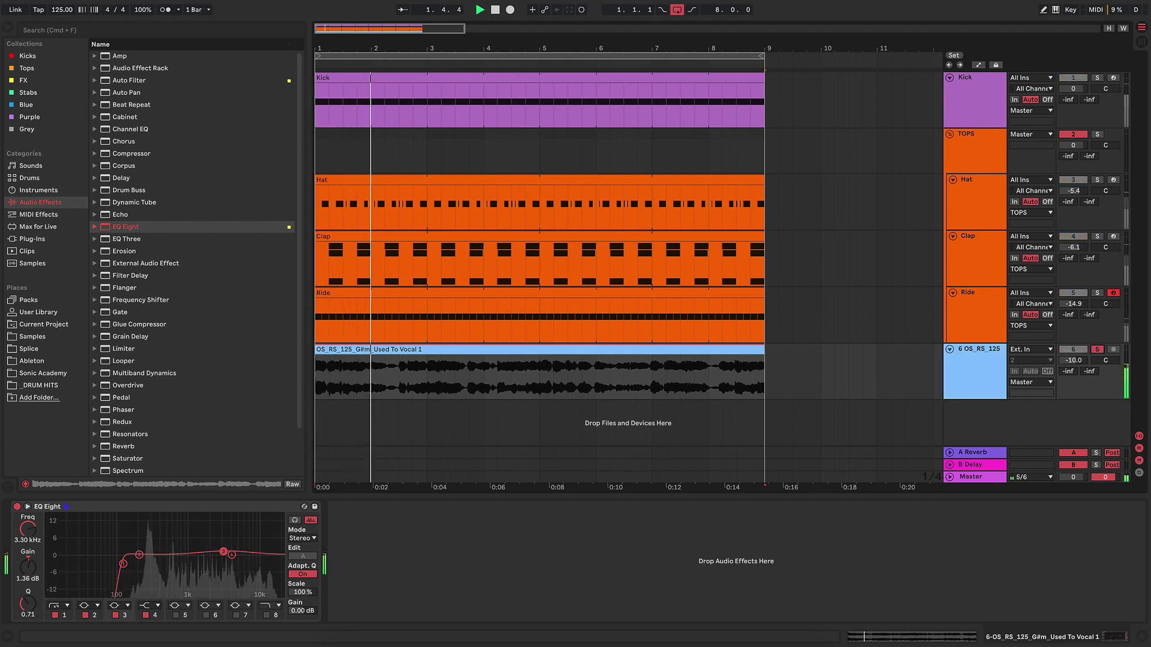
key(space)
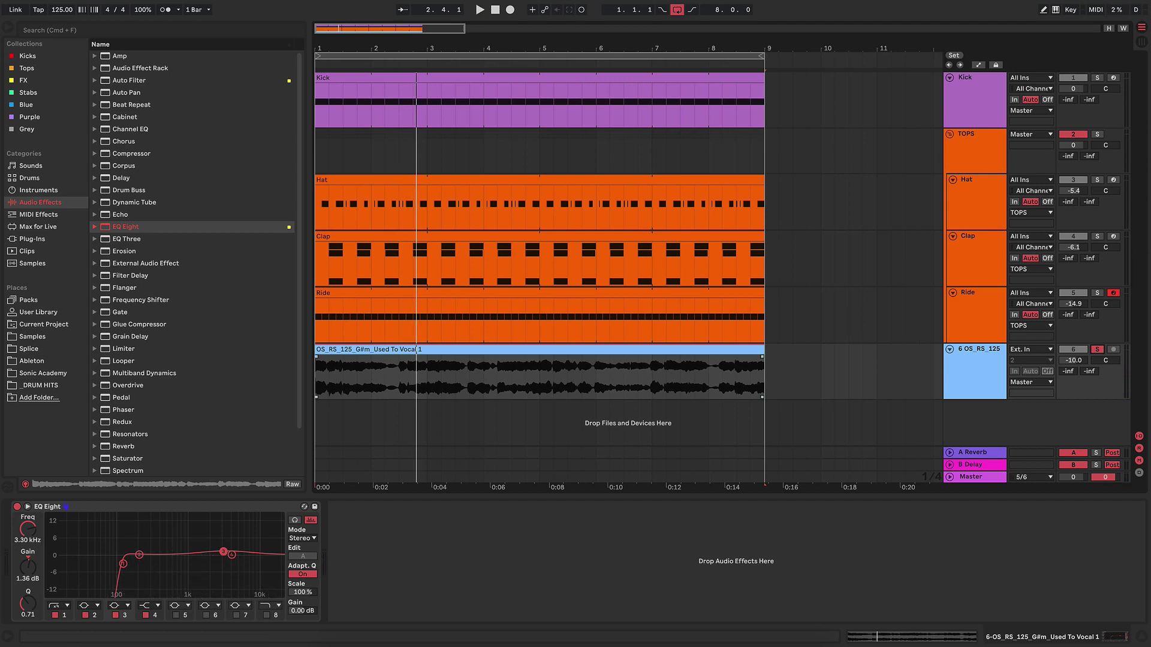
Step: Add a Reverb after EQ Eight on the vocal track and set its dry/wet to 18%
click(123, 447)
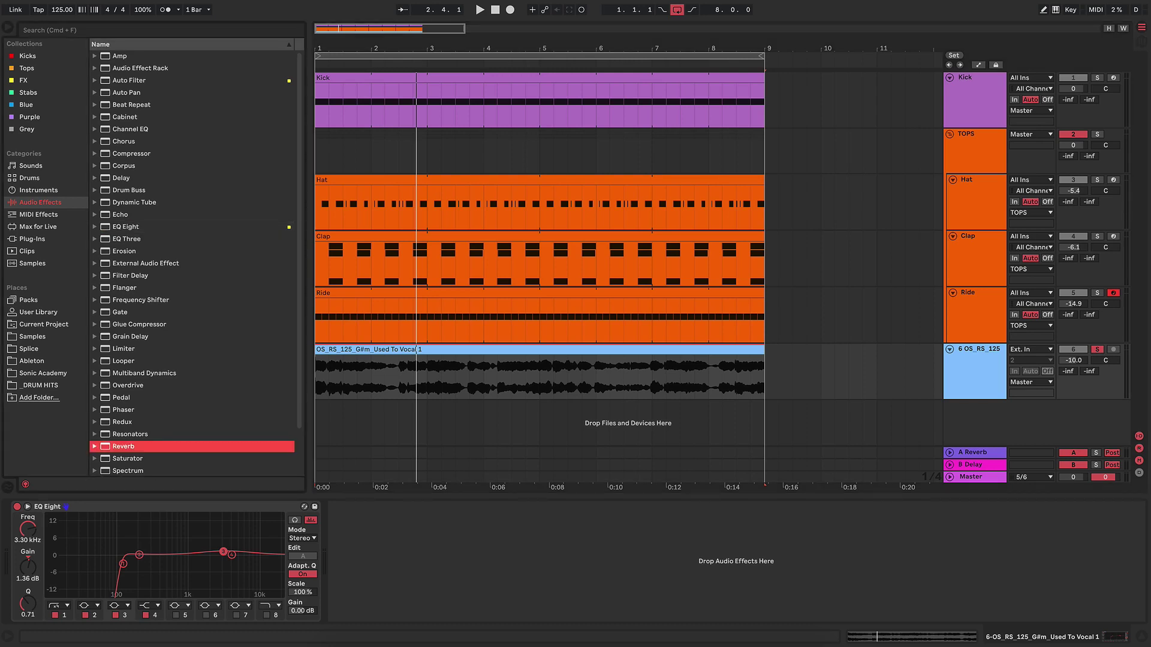
click(975, 366)
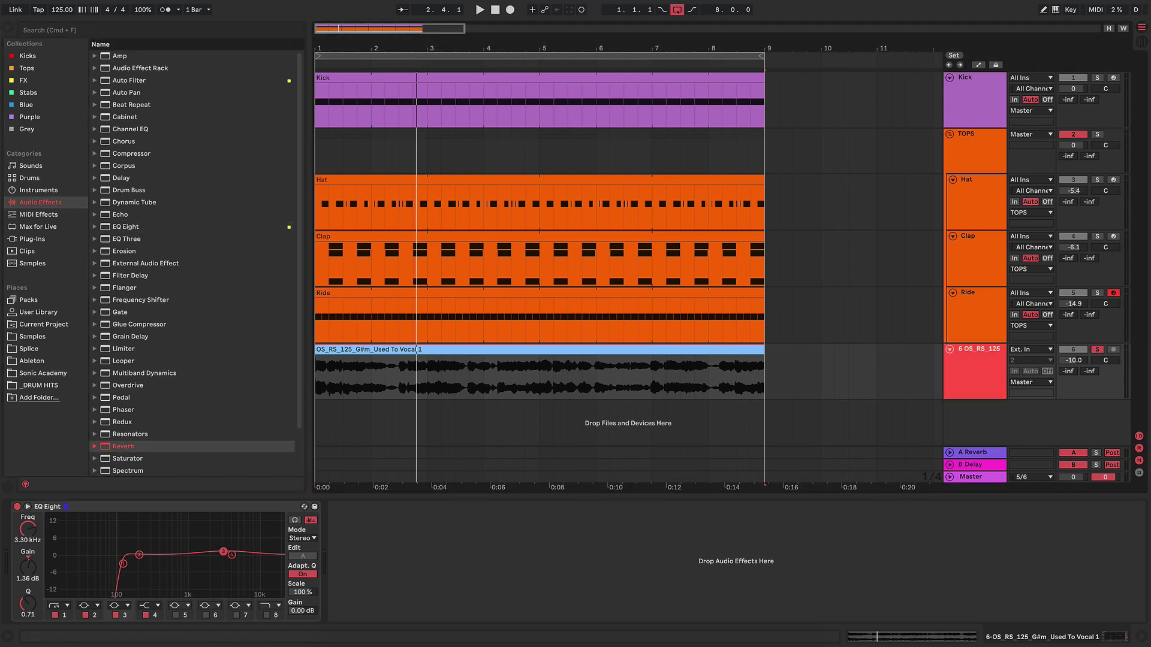
drag(123, 447, 174, 487)
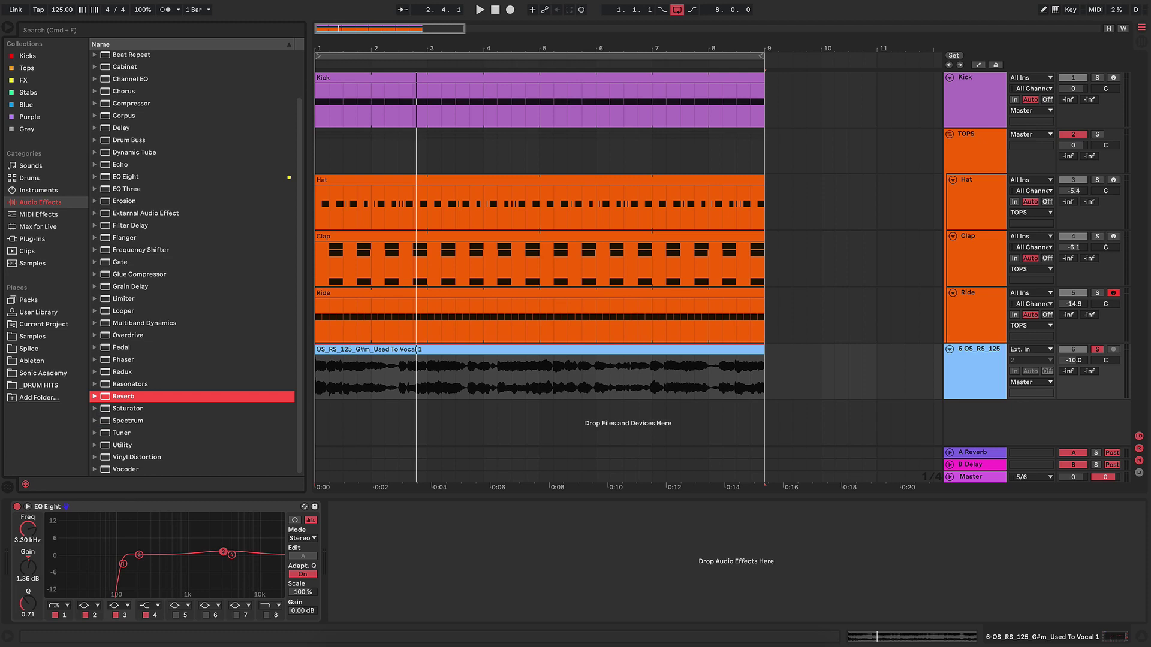
drag(123, 396, 420, 561)
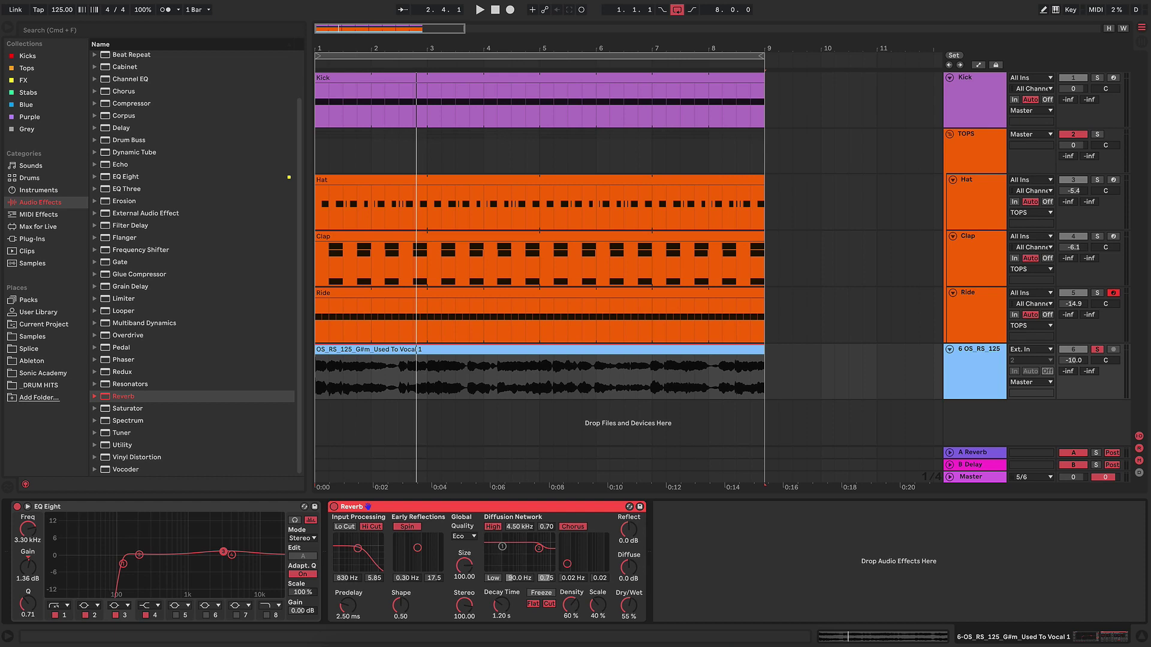
drag(629, 605, 629, 611)
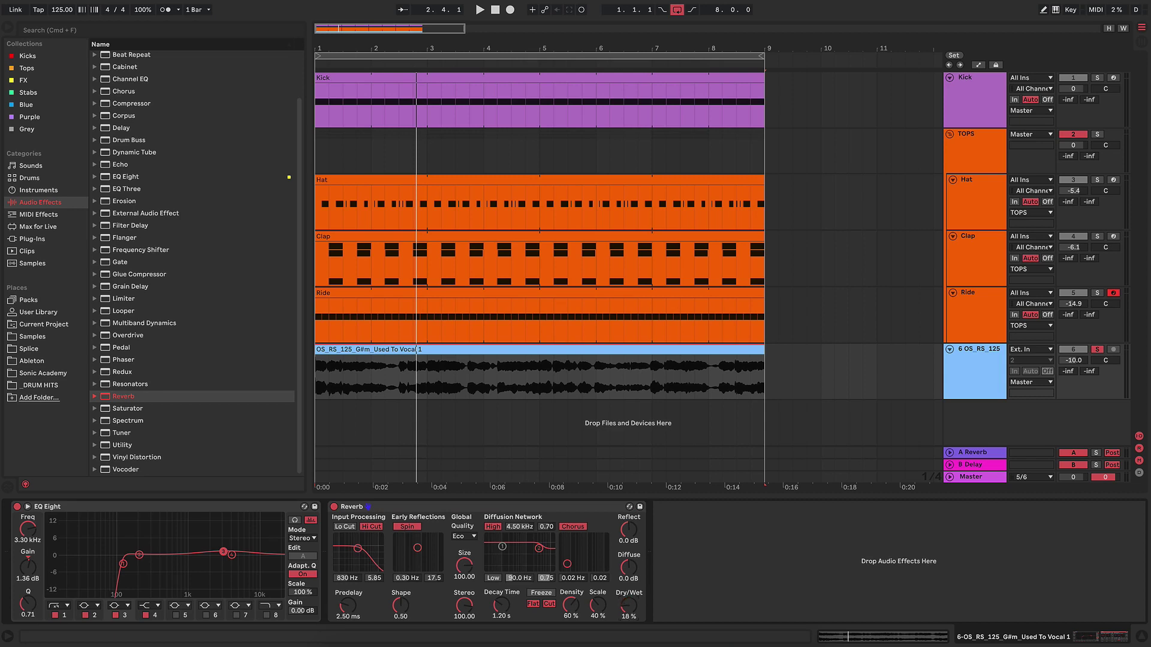
Step: Enable the Reverb's input low cut at 1.48 kHz, disable its high cut, and play the vocal
click(345, 527)
click(371, 526)
drag(358, 549, 361, 549)
key(space)
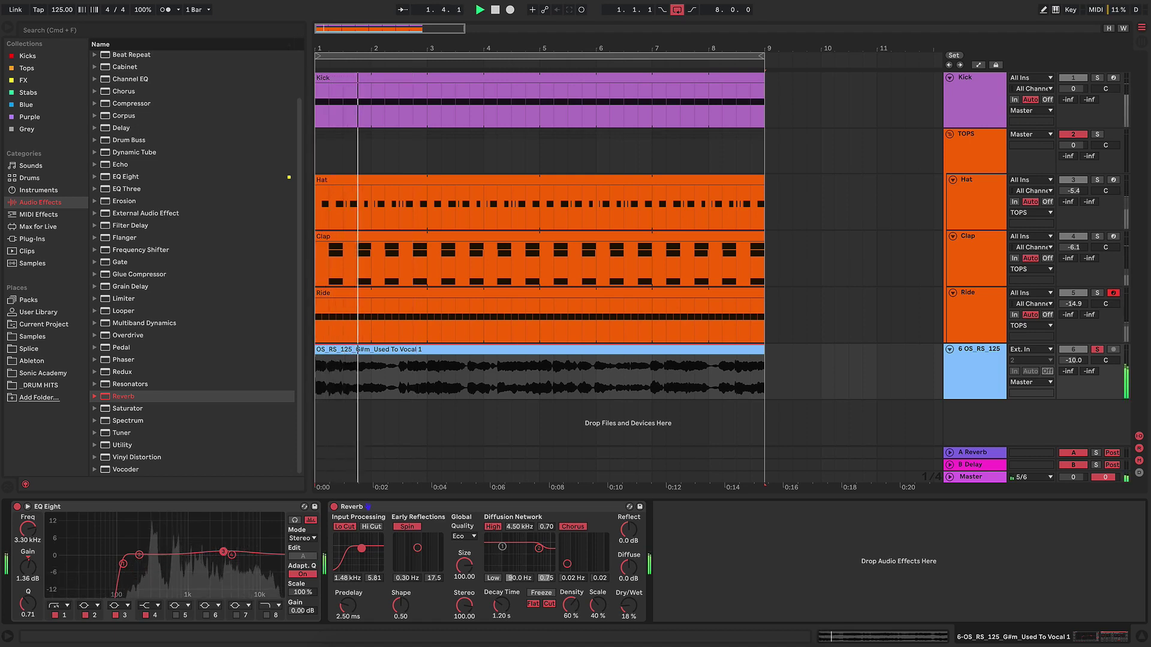
Step: Set the Reverb's decay time to 932 ms and dry/wet to 32%, comparing the vocal with the effect bypassed
mouse_move(628, 606)
mouse_down()
mouse_move(628, 583)
mouse_move(628, 592)
mouse_up()
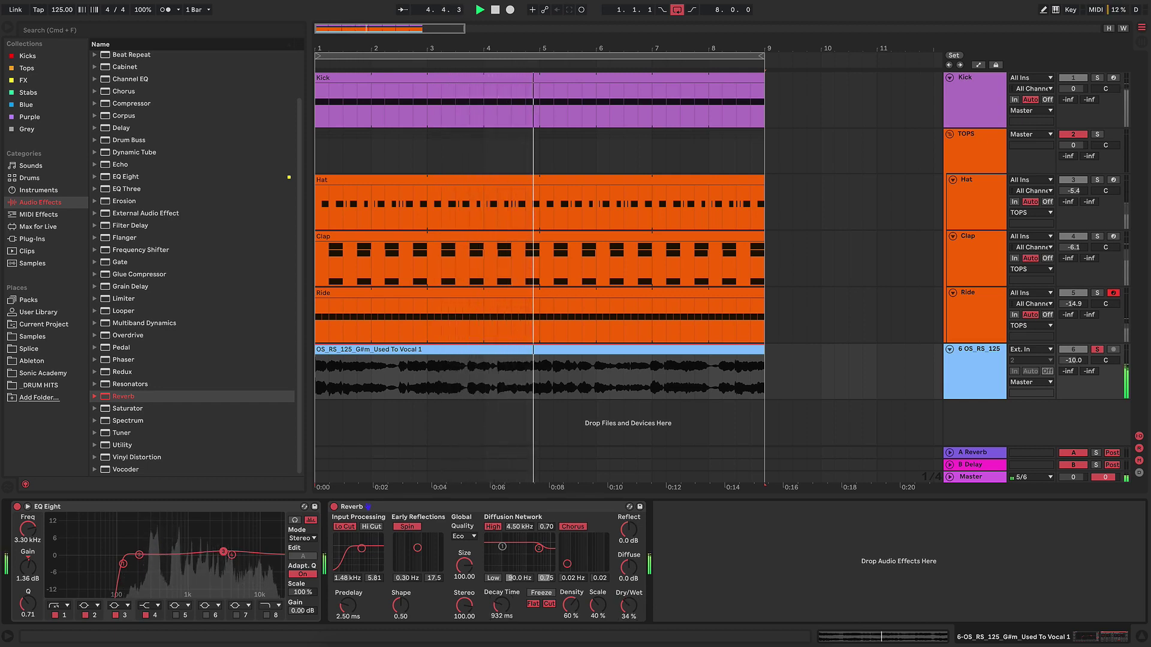
drag(501, 605, 501, 608)
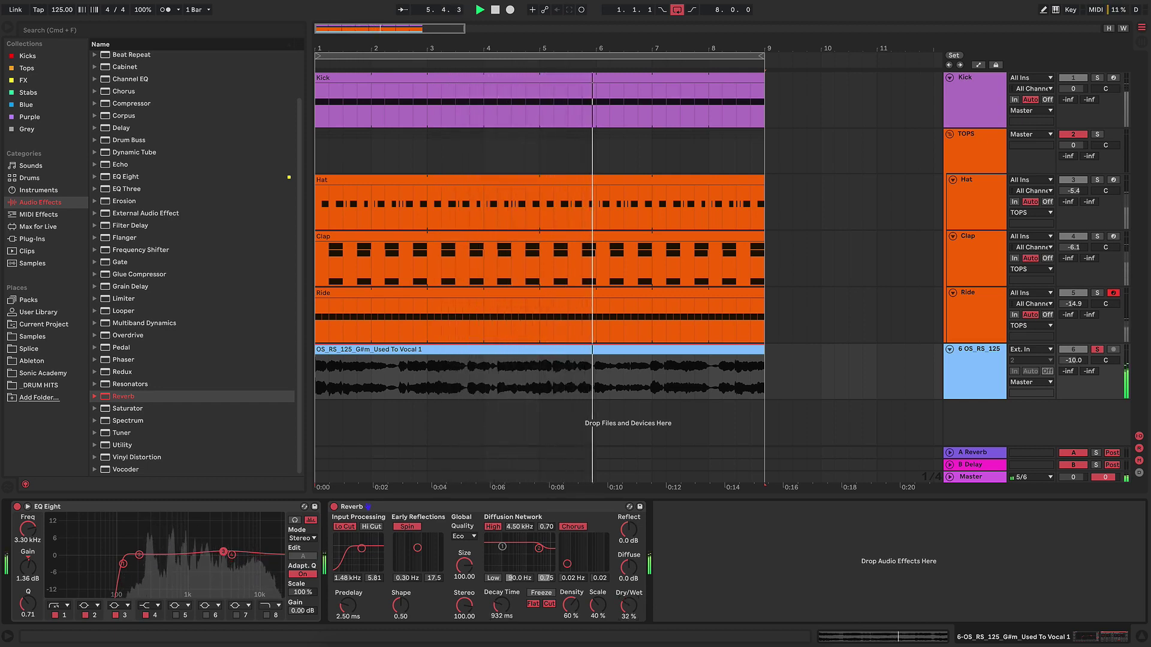
drag(628, 605, 628, 607)
click(334, 507)
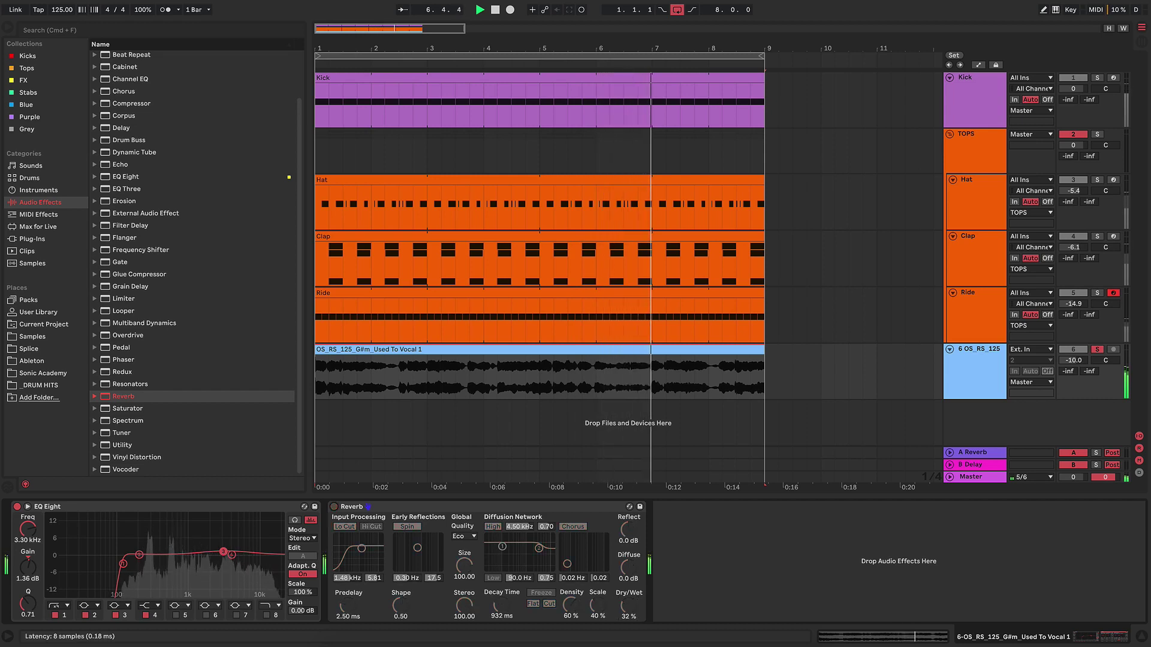
click(334, 507)
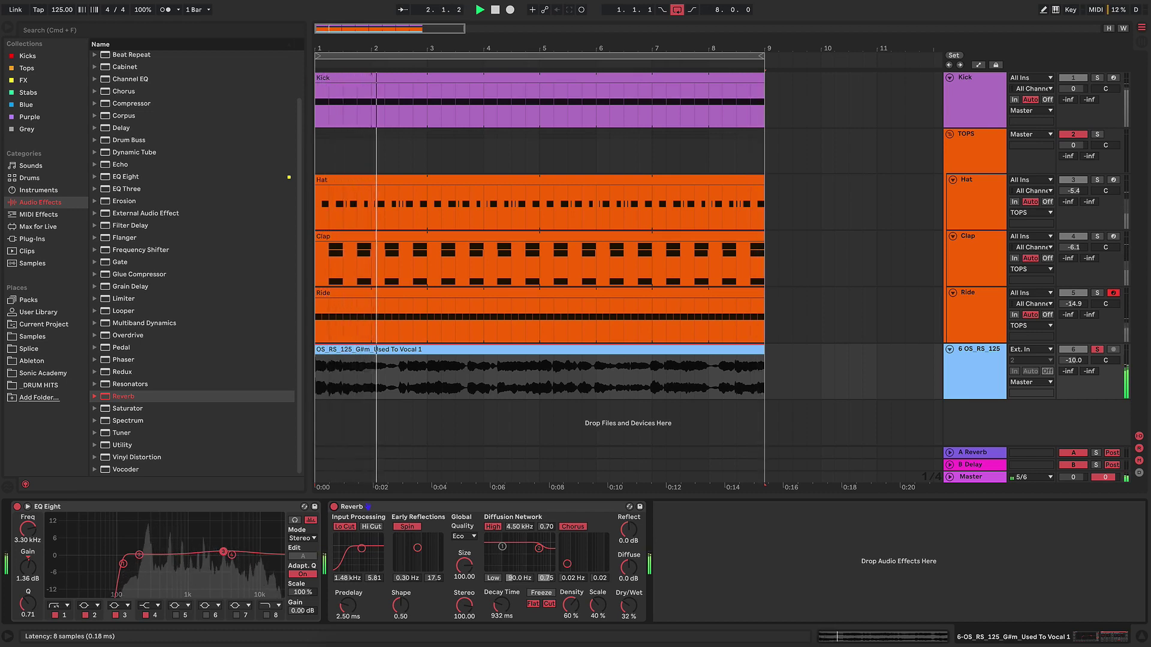
key(space)
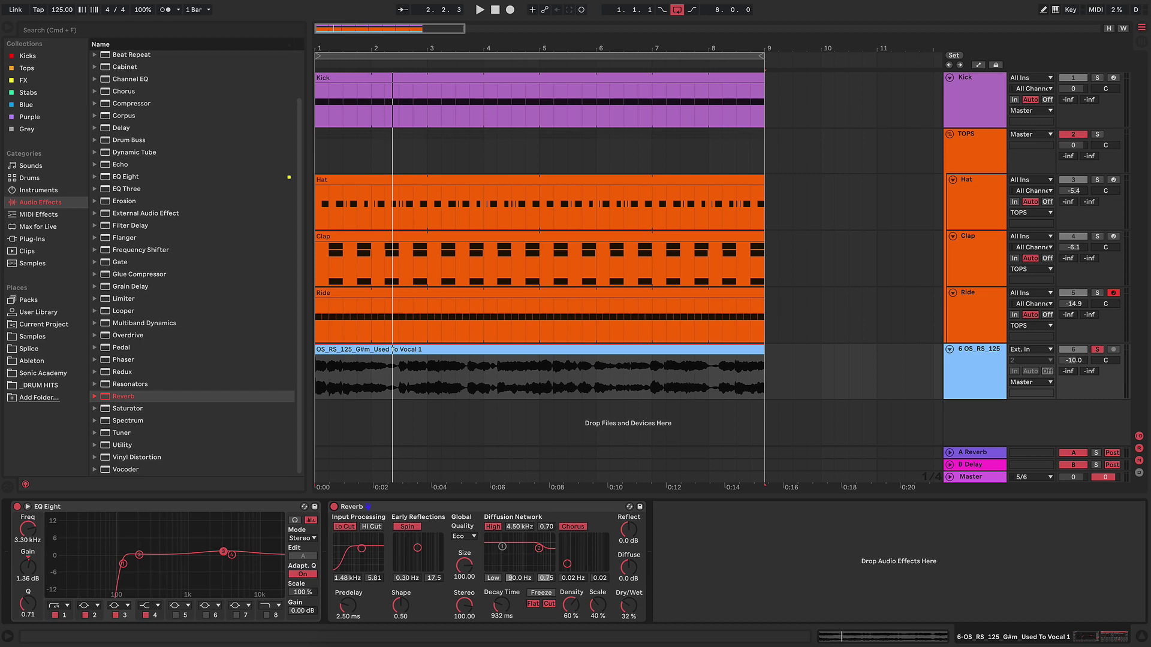
Step: Add a Saturator after the Reverb on the vocal track and play the soloed vocal
click(977, 350)
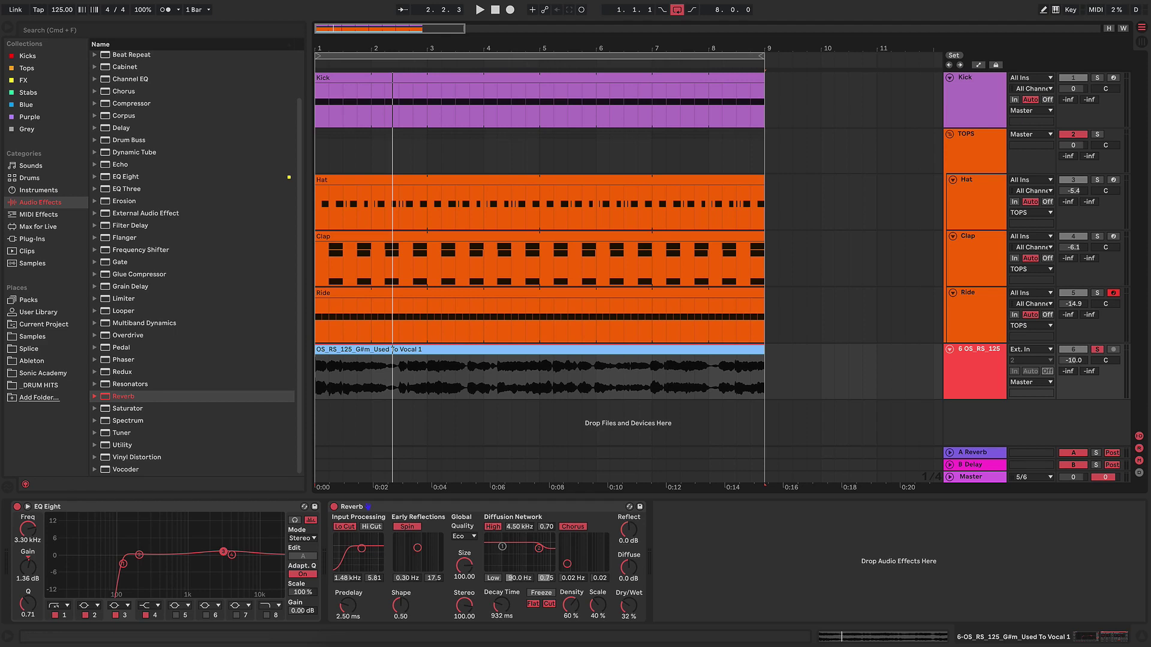
click(128, 409)
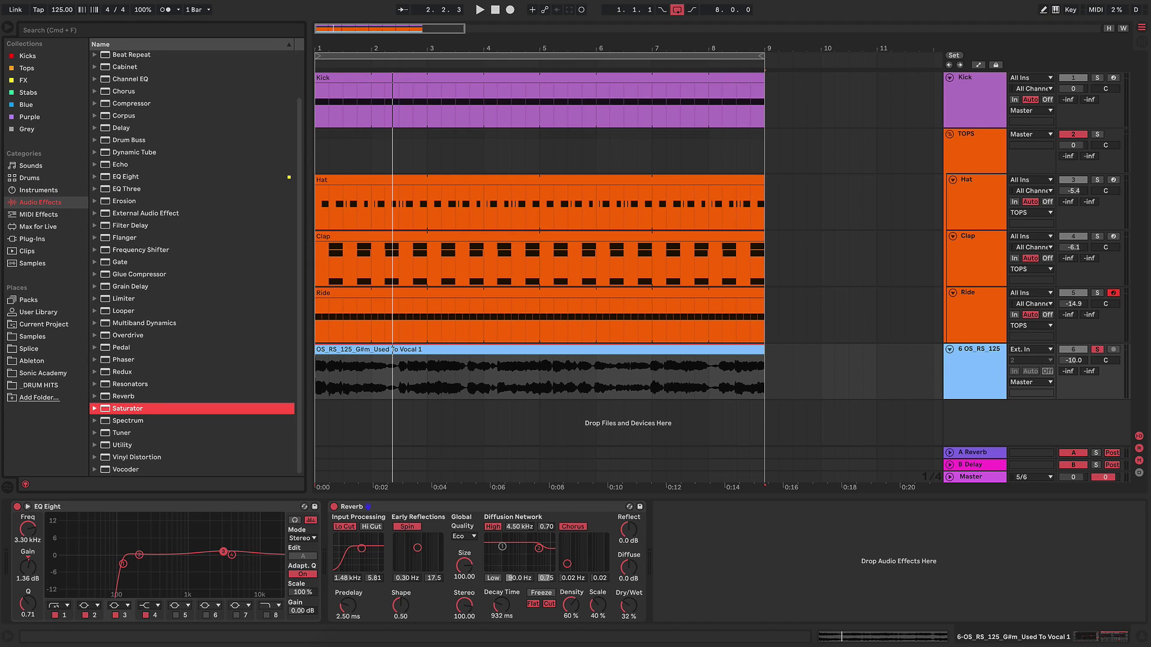
key(Return)
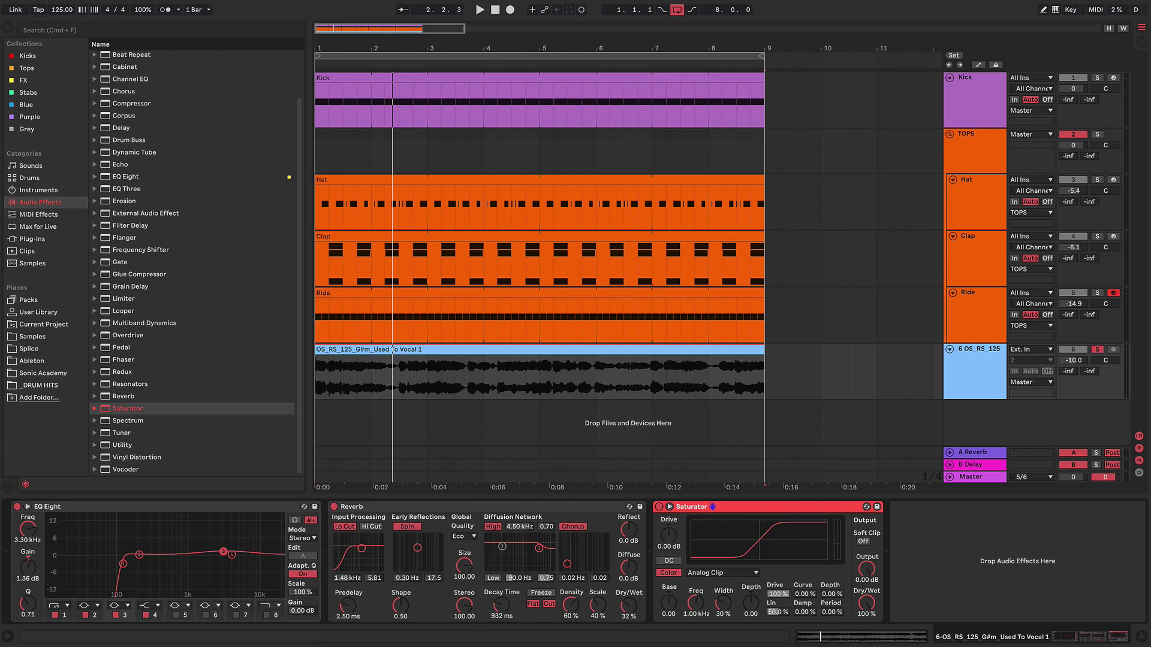
click(127, 336)
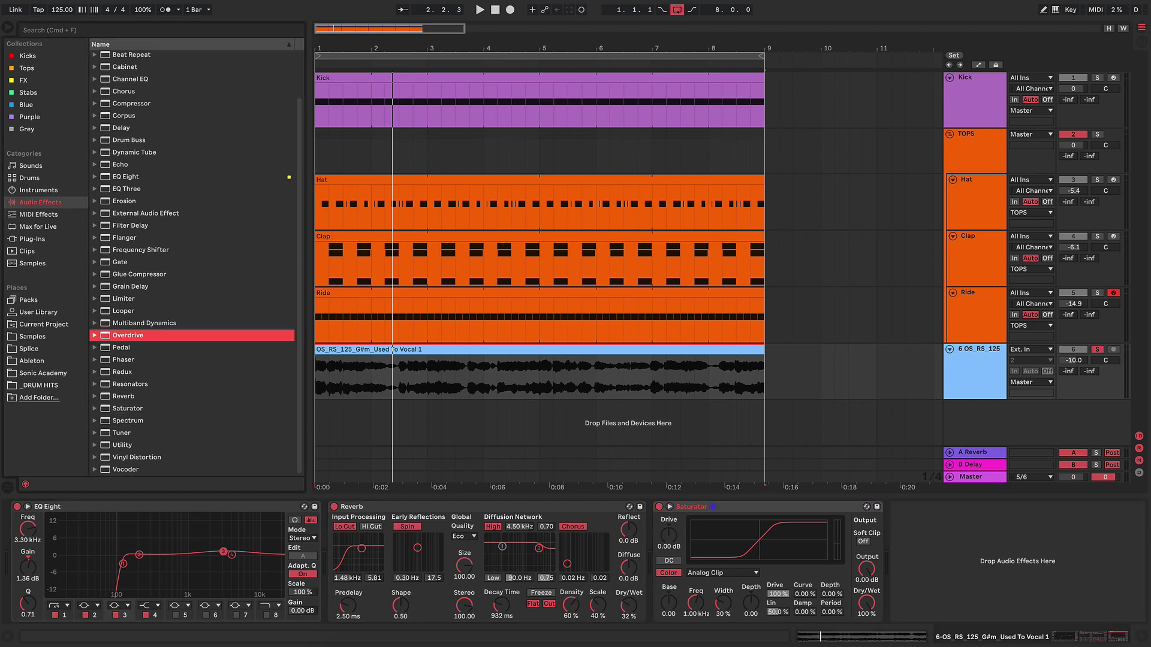
click(121, 347)
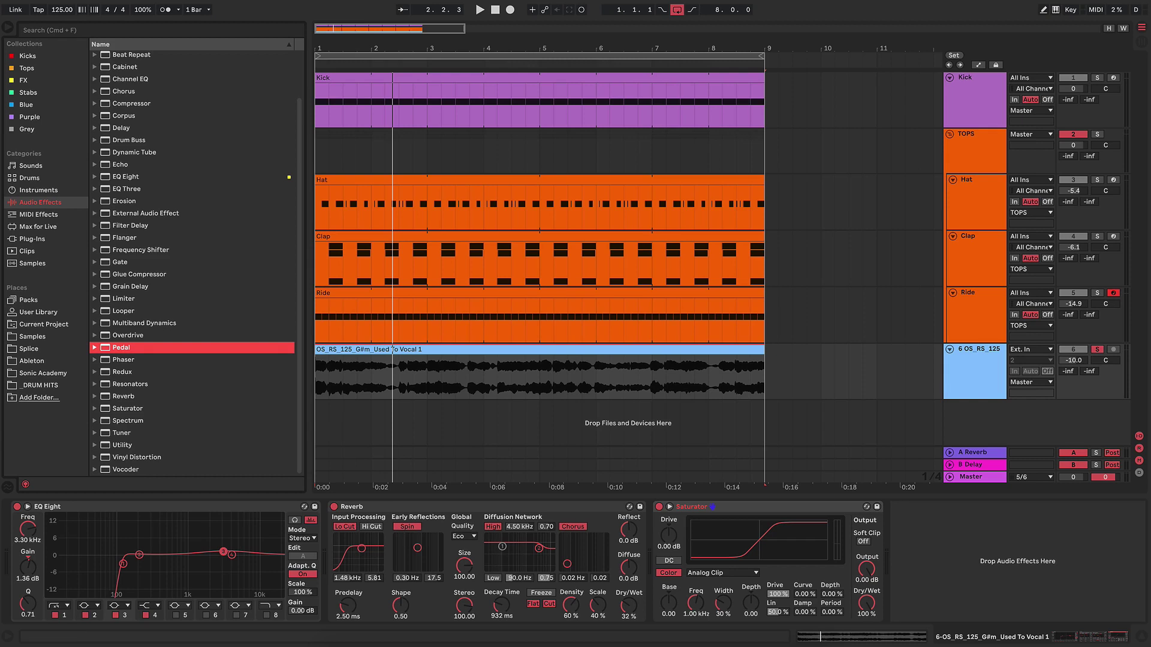
key(space)
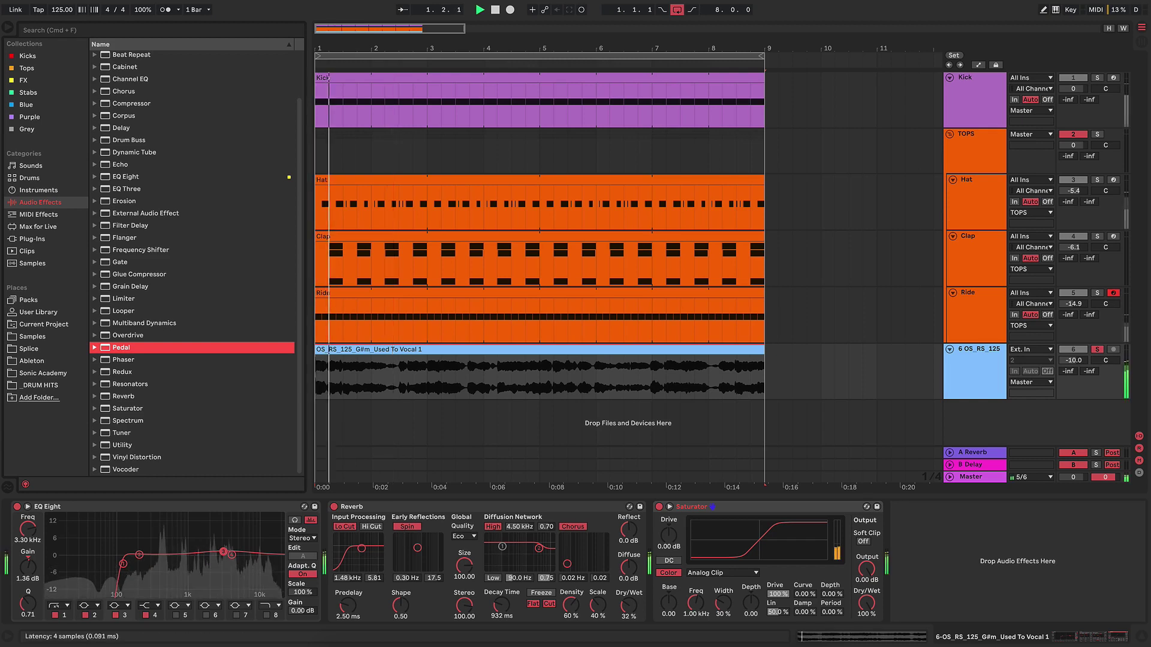
Step: Set the Saturator's drive to 9.14 dB and its output to -12.0 dB while the vocal plays
drag(669, 536, 668, 523)
drag(866, 569, 866, 603)
drag(669, 536, 668, 517)
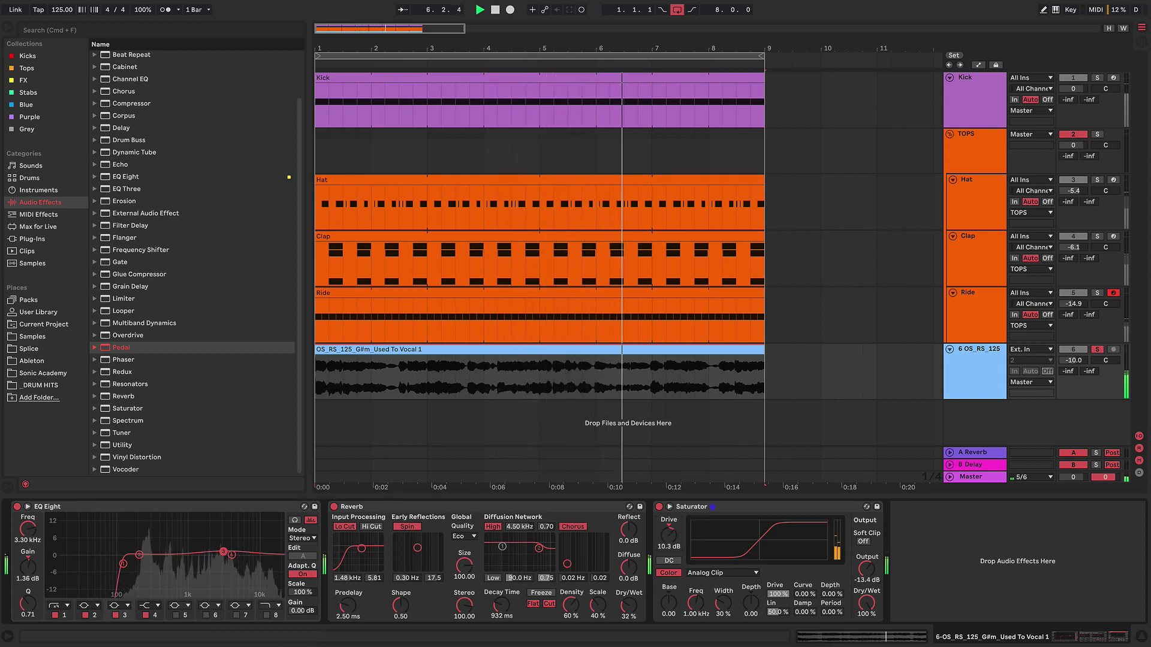
drag(668, 535, 668, 545)
drag(866, 601, 866, 598)
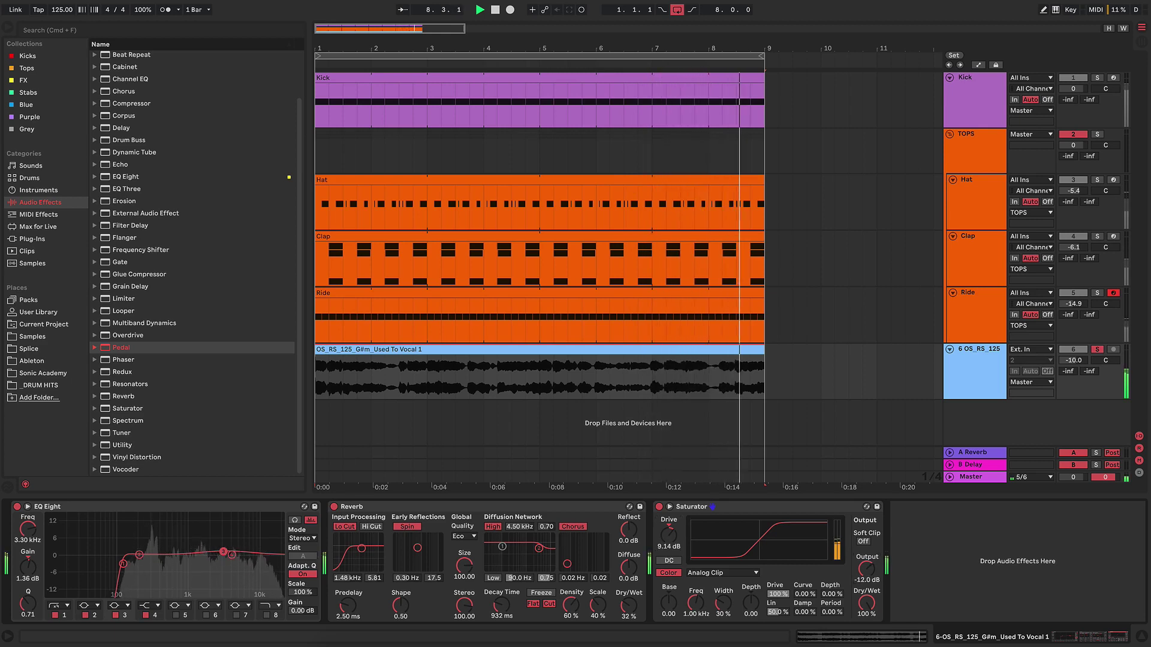
Step: Compare the Saturator on and off, setting its drive to 6.86 dB and its output to -7.86 dB
click(659, 507)
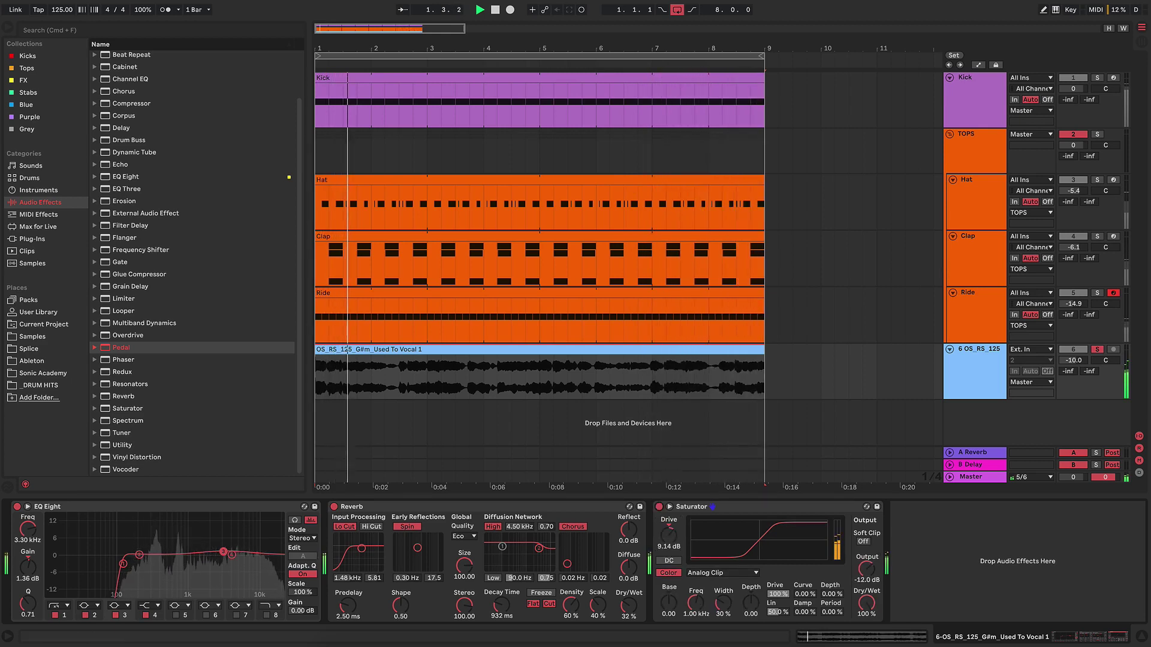
drag(866, 568, 866, 567)
drag(668, 535, 668, 537)
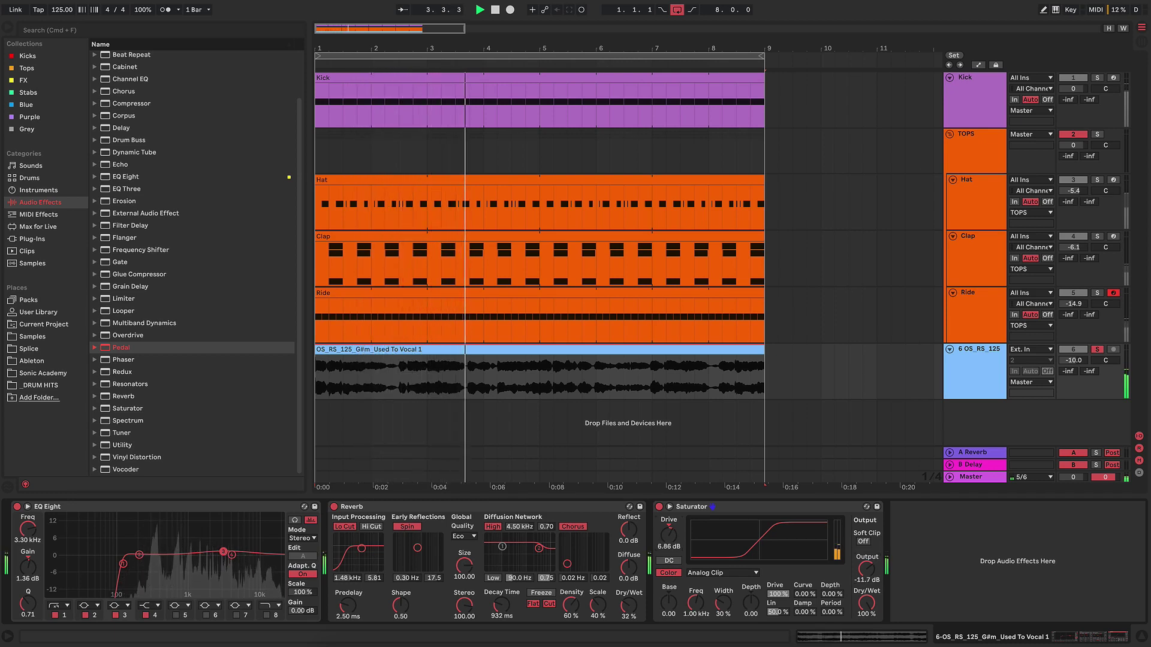
drag(865, 569, 866, 558)
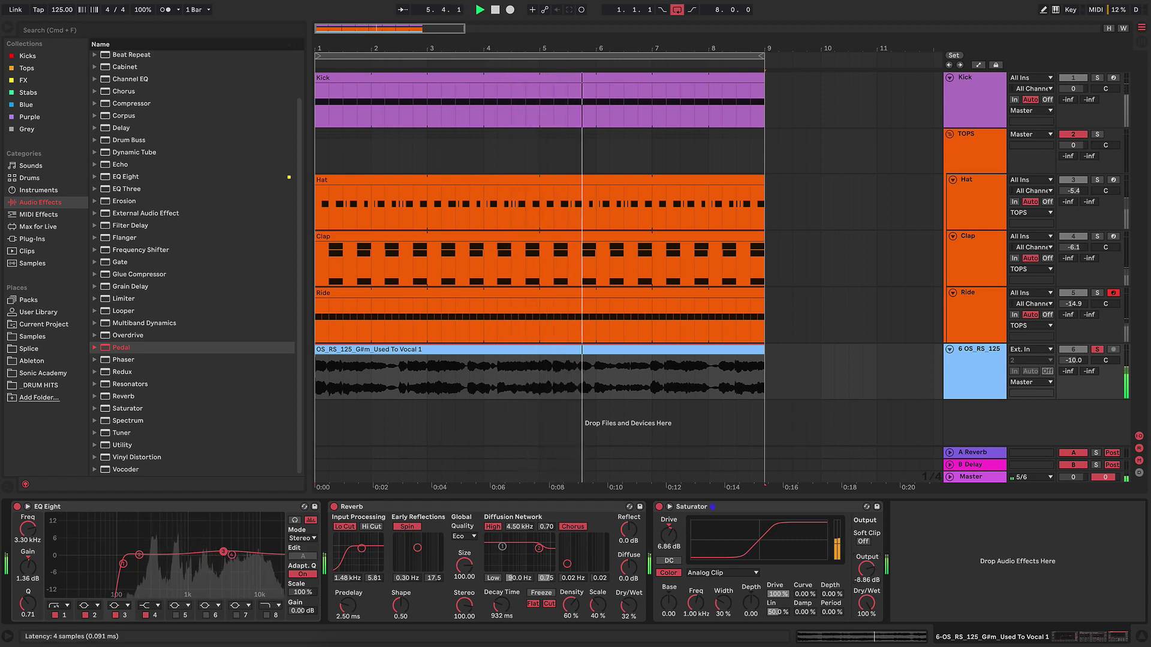
key(0)
key(0)
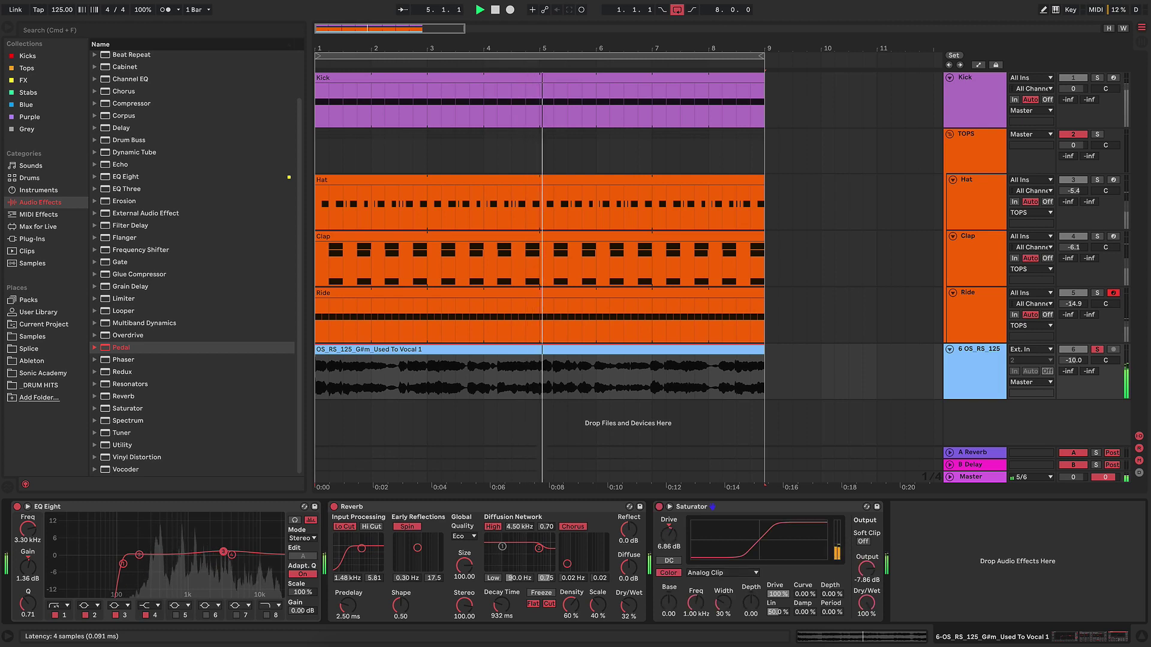
key(space)
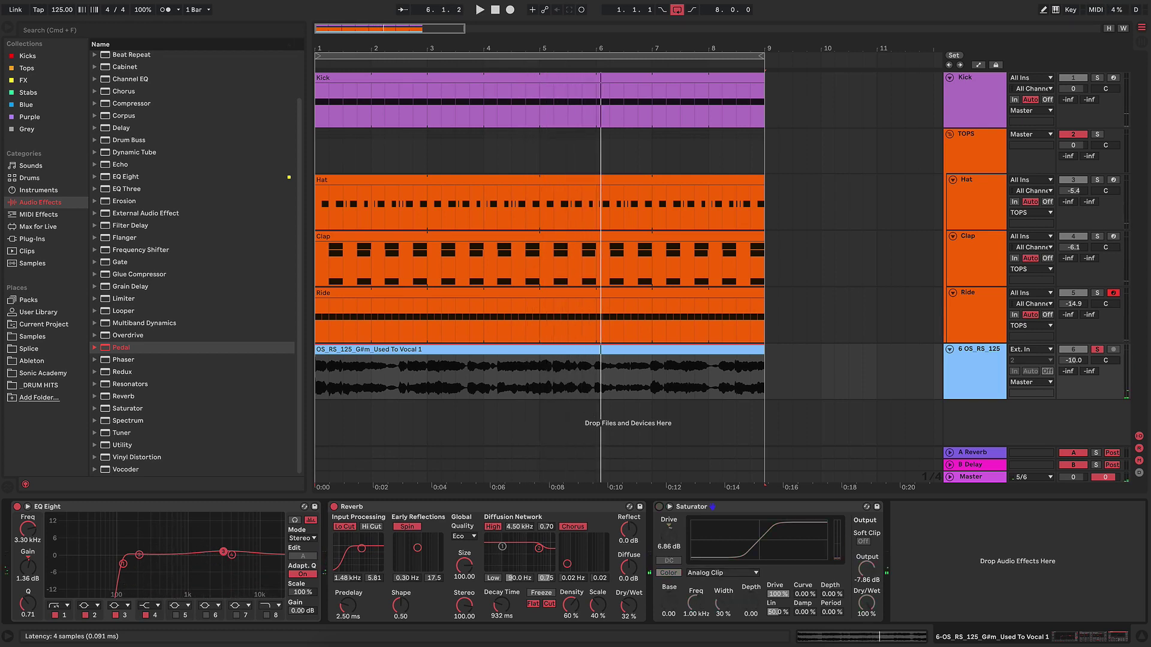
Step: Delete the Saturator from the vocal track
click(713, 507)
key(Delete)
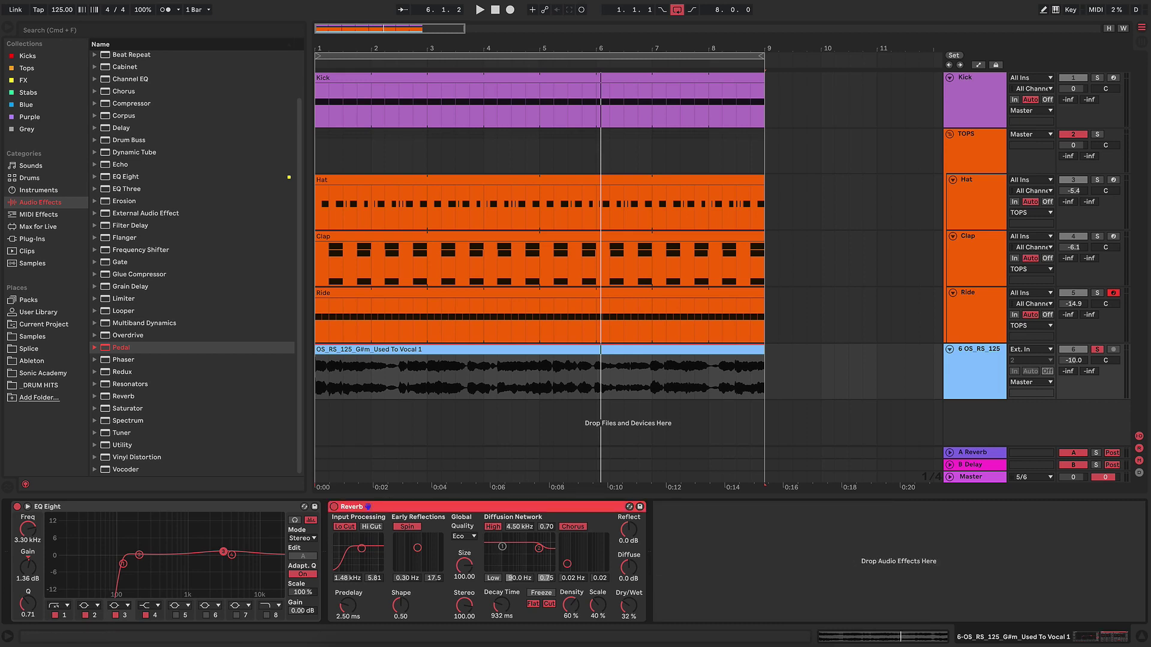
Step: Add Vinyl Distortion after the vocal's Reverb with tracing frequency 2.59 kHz, pinch frequency 3.11 kHz, crackle volume 0.20 and density 16.3
click(136, 457)
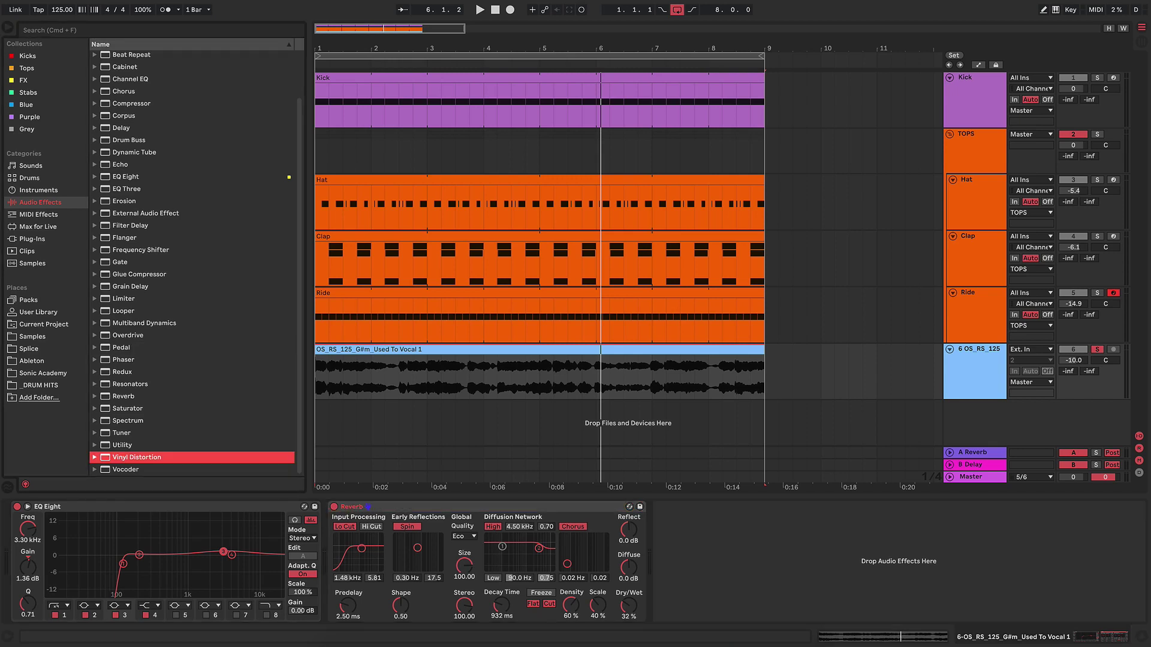
drag(137, 458, 779, 561)
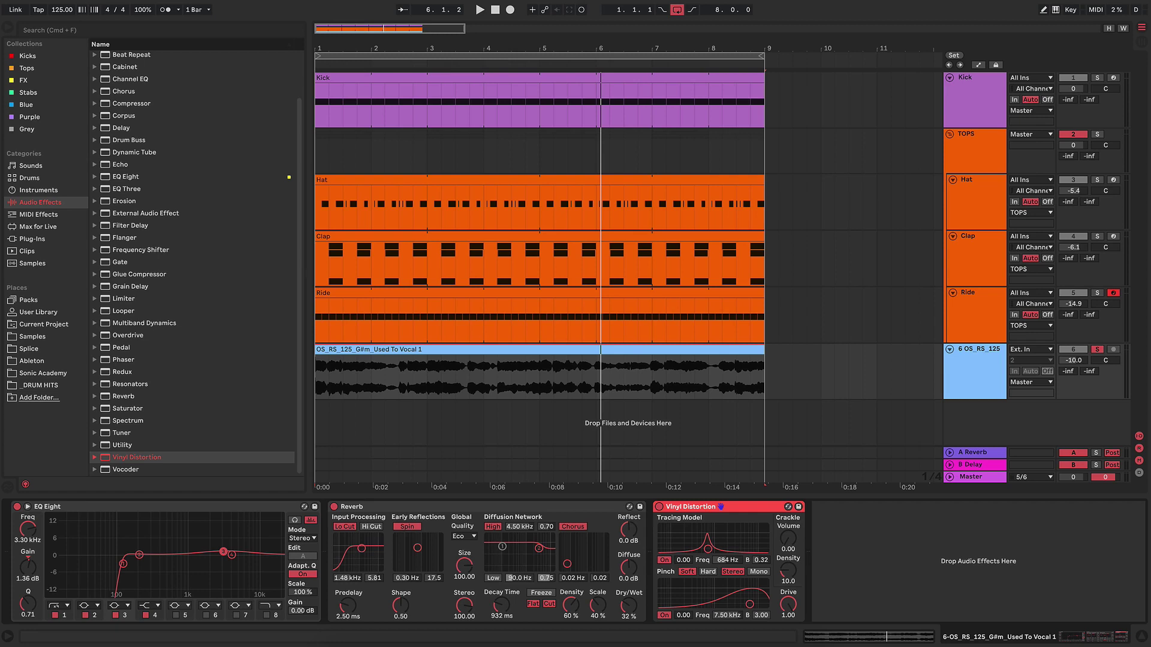
key(space)
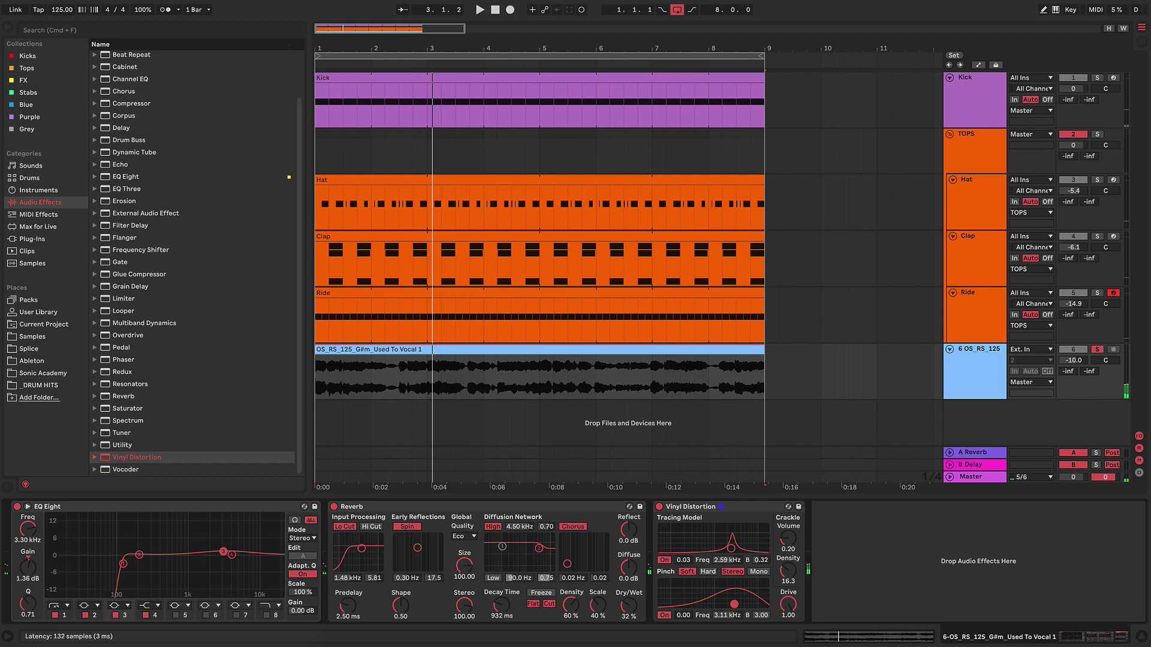
click(720, 506)
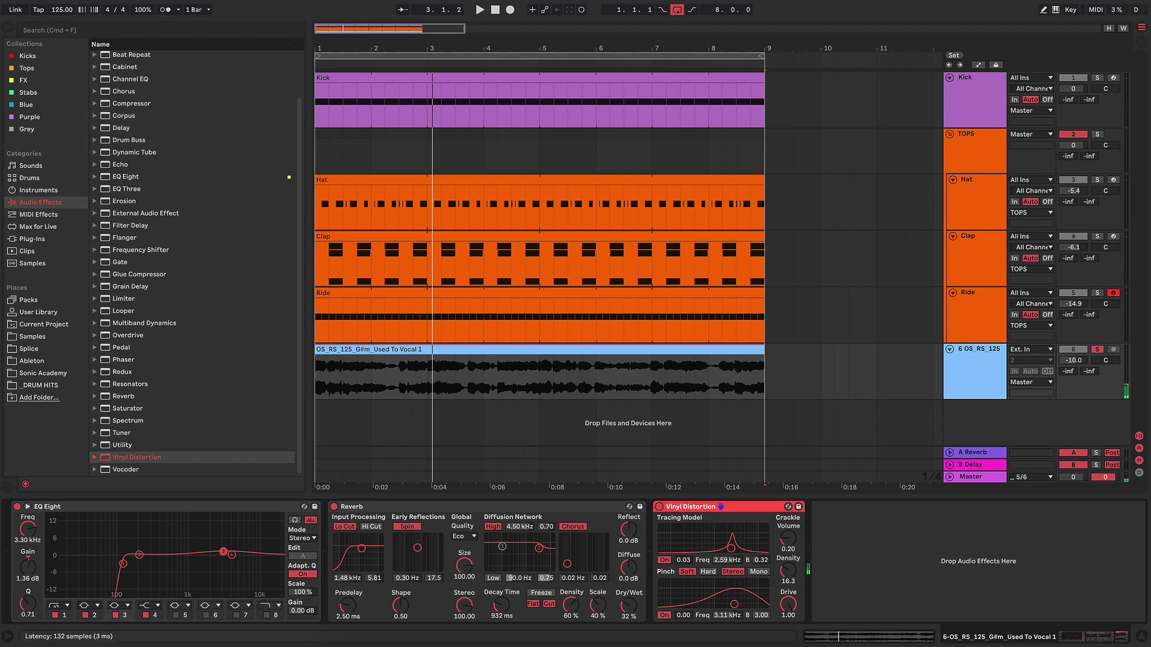
Step: Delete the Vinyl Distortion from the vocal track, turn off the vocal's solo and play it with the drums
key(Delete)
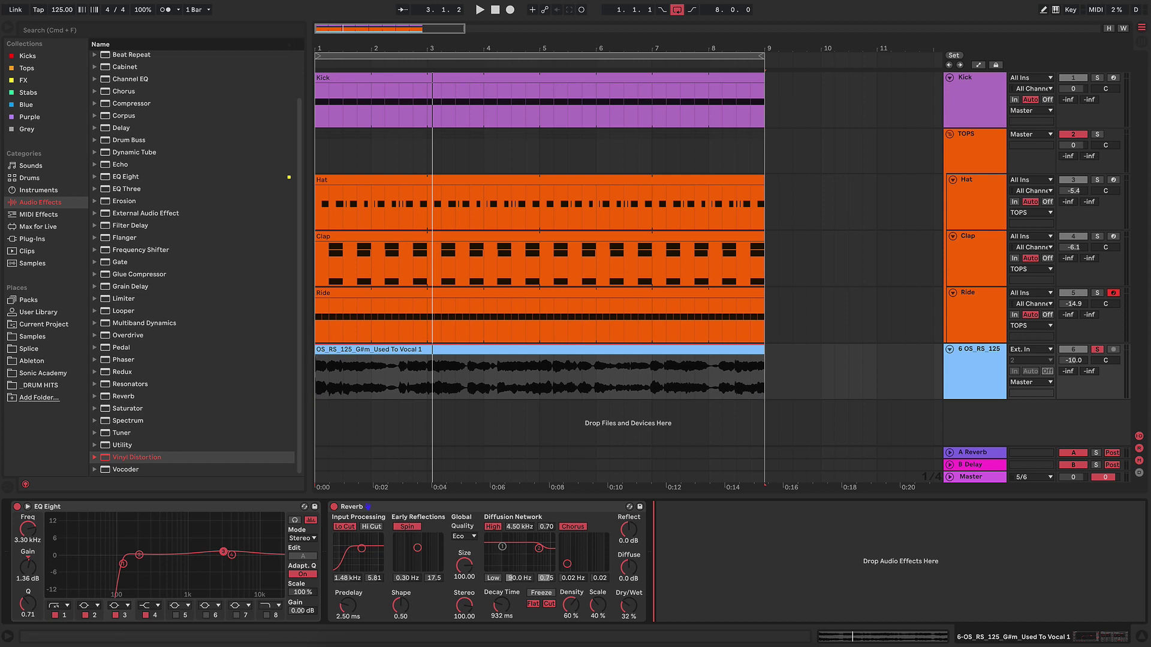
click(1097, 349)
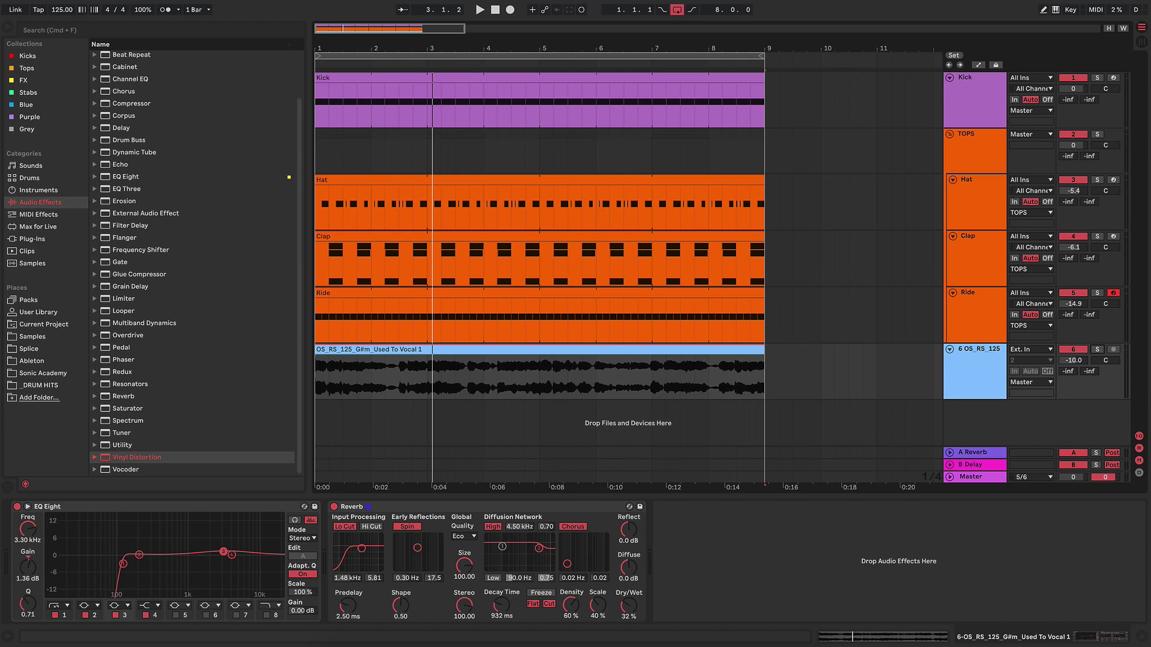
key(space)
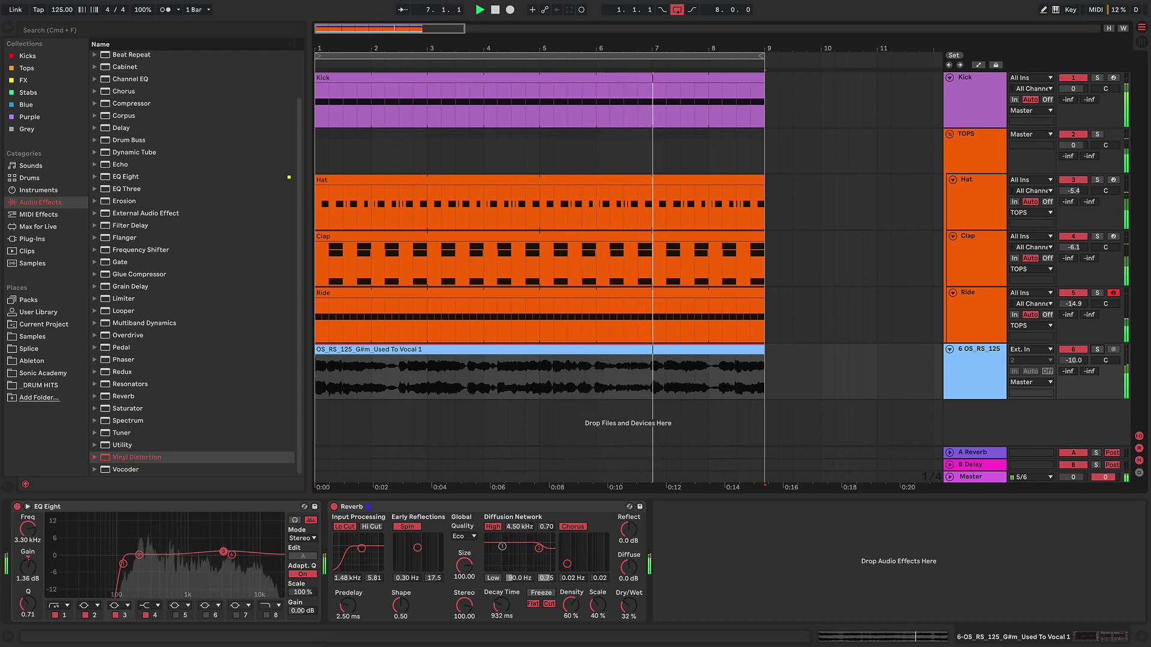
key(space)
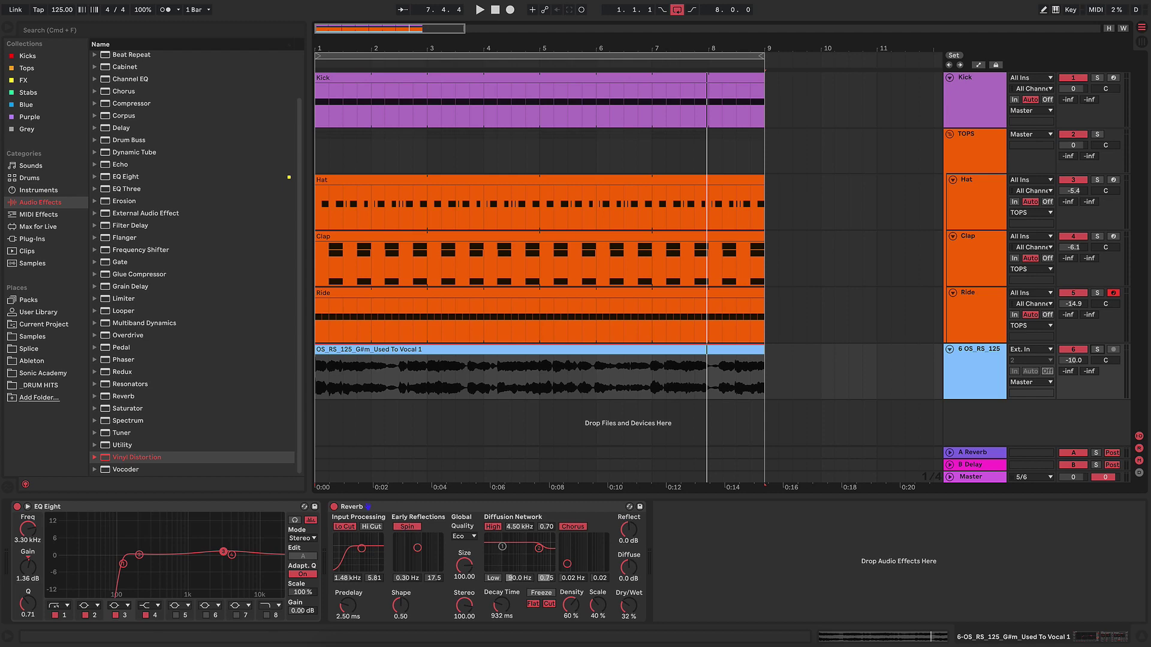
Step: Audition OS_RS_125_G#m_Used To Vocal 1.wav and Vocal 2.wav in the Sonic Academy Vocals folder
key(super+alt+r)
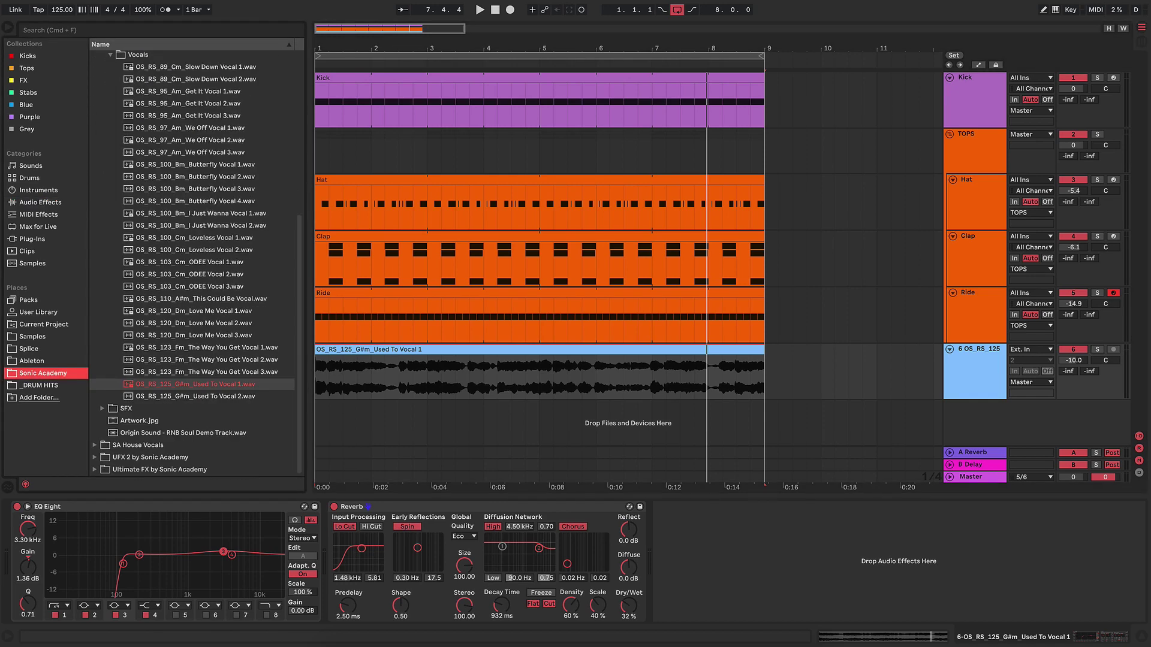
click(195, 385)
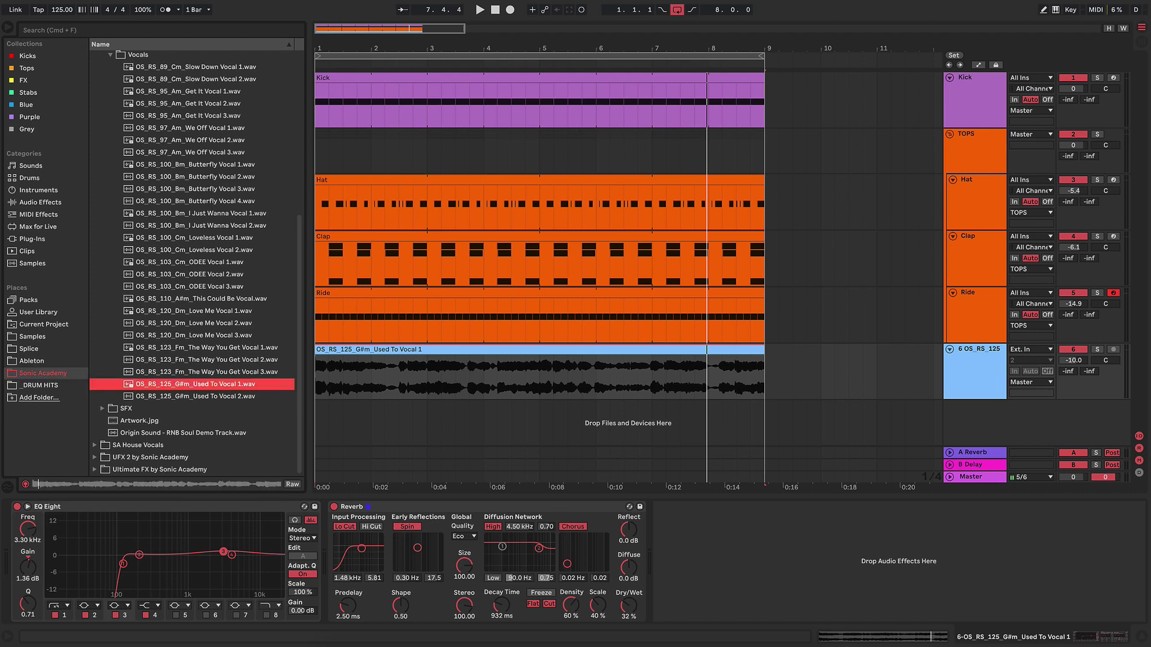
click(195, 396)
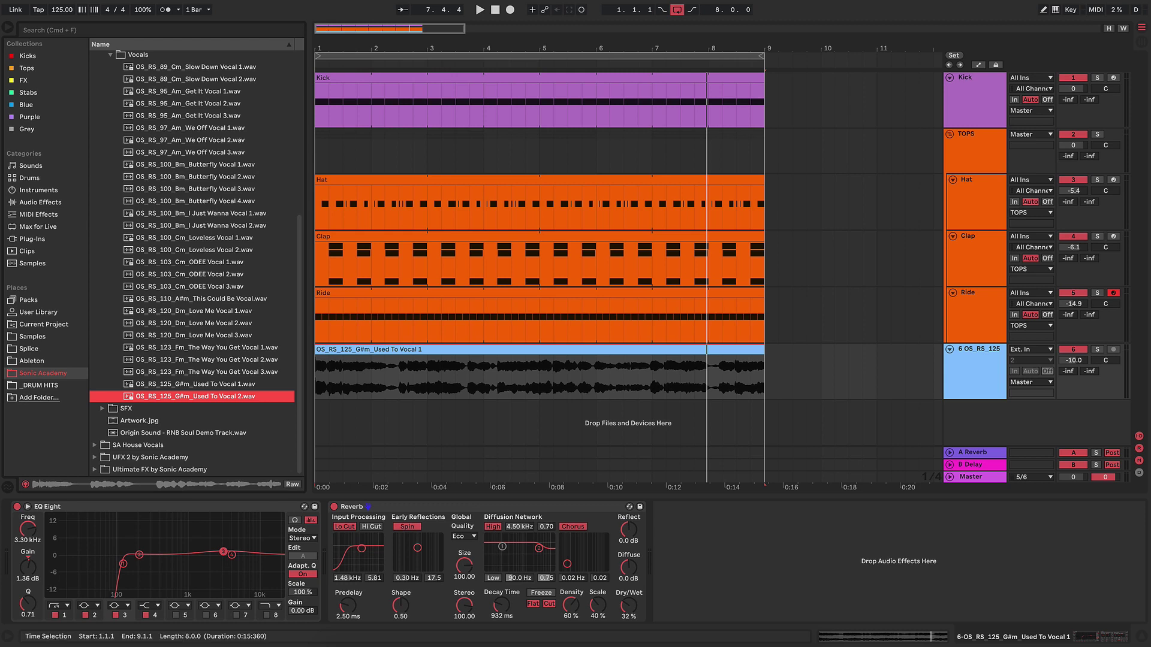
Step: Duplicate the OS_RS_125 vocal track and mute the original
click(539, 349)
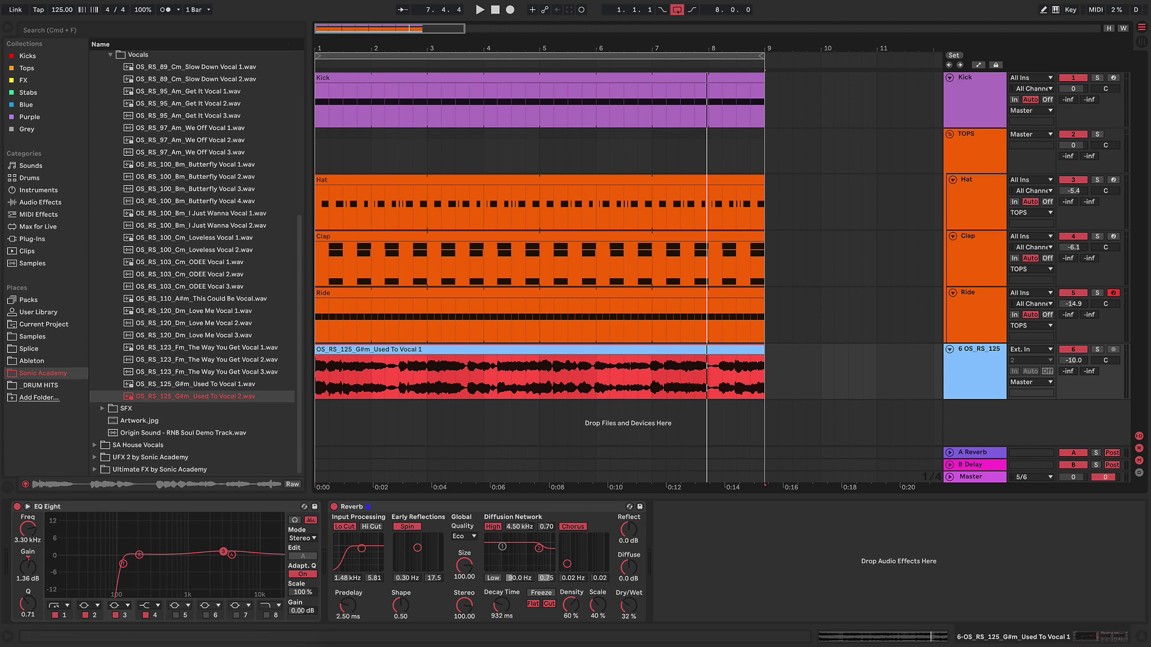
right_click(980, 347)
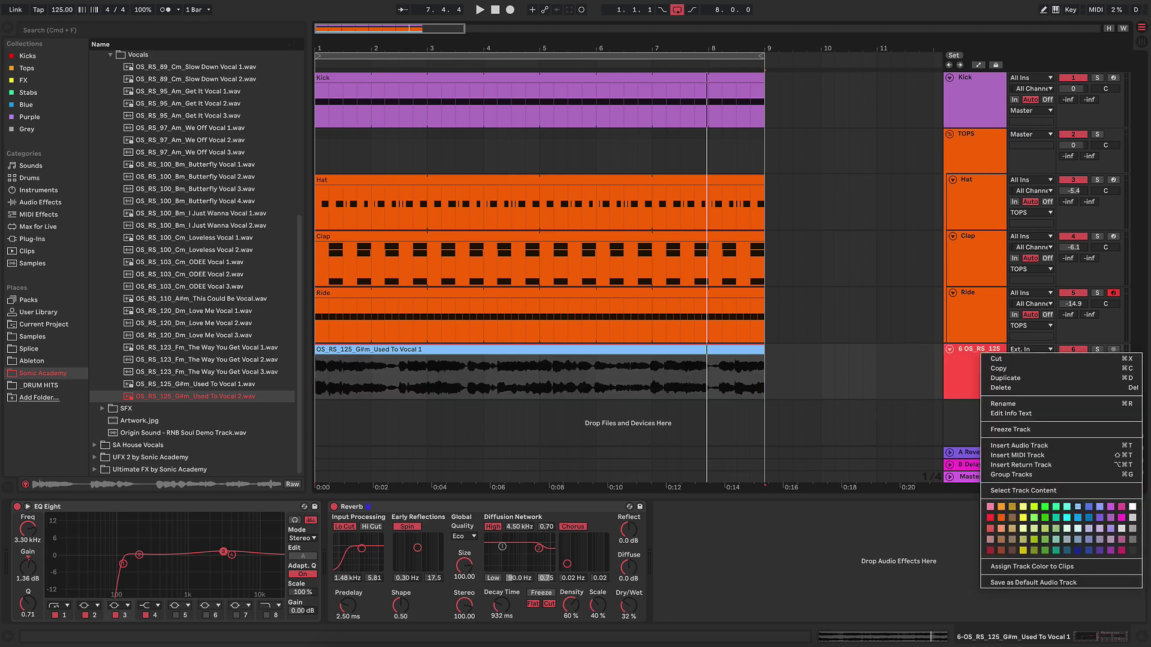
click(995, 378)
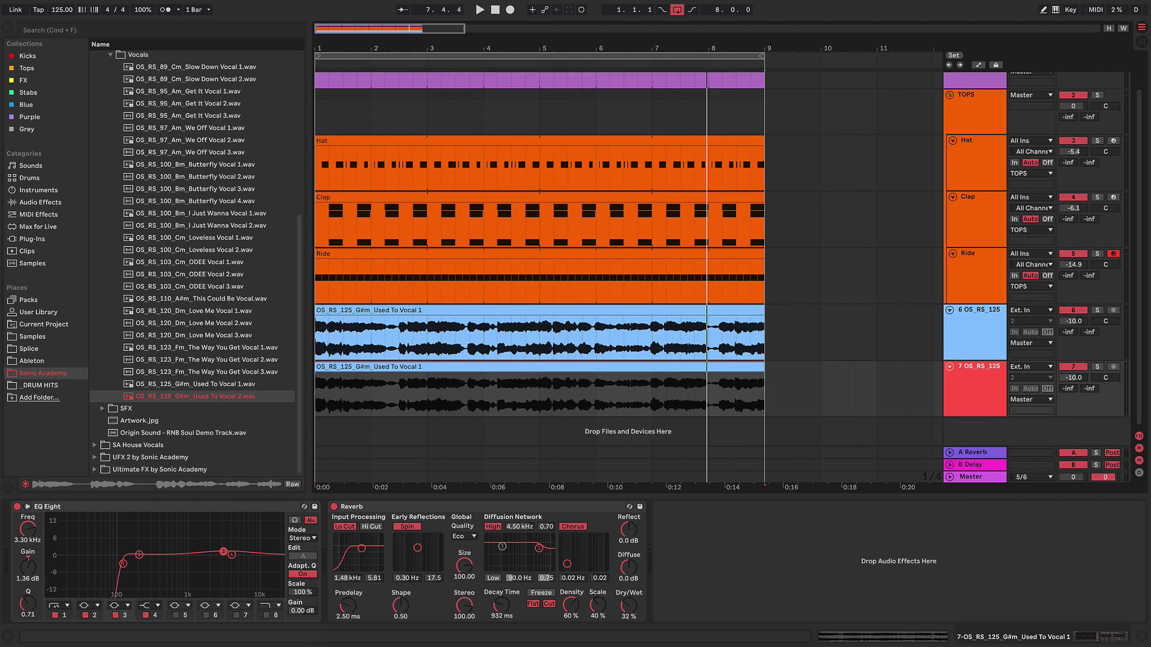
click(977, 337)
click(1072, 310)
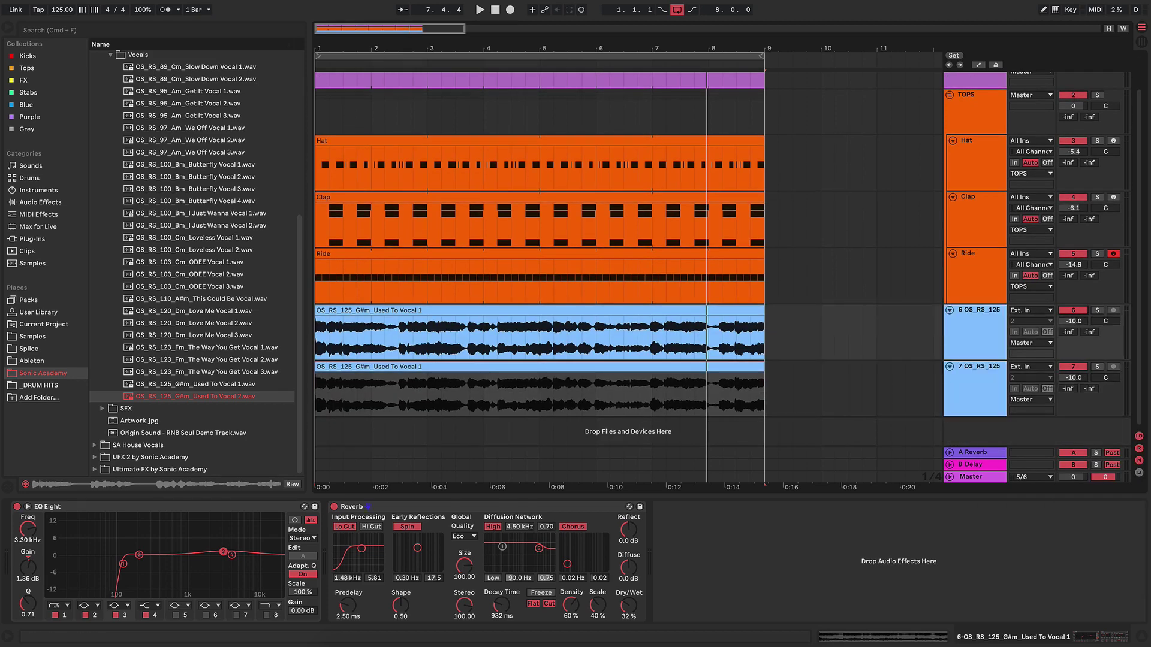
Step: Shorten the duplicated vocal clip's loop to one beat, with length 0.1.0 starting at 1.1.1
click(977, 392)
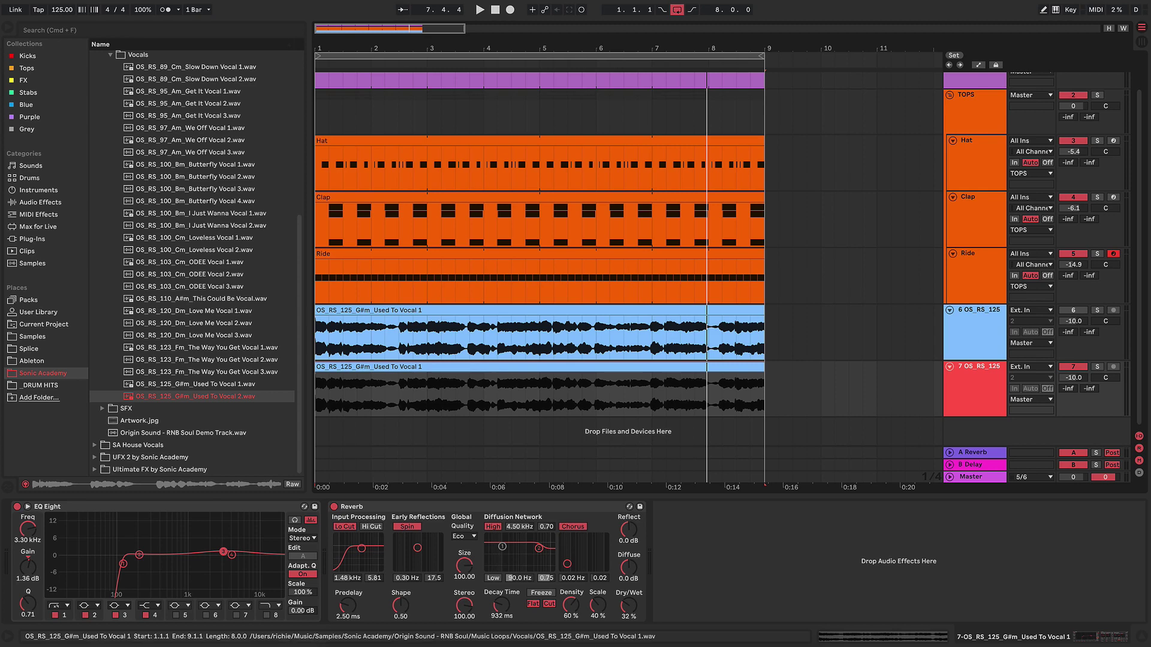
double_click(509, 367)
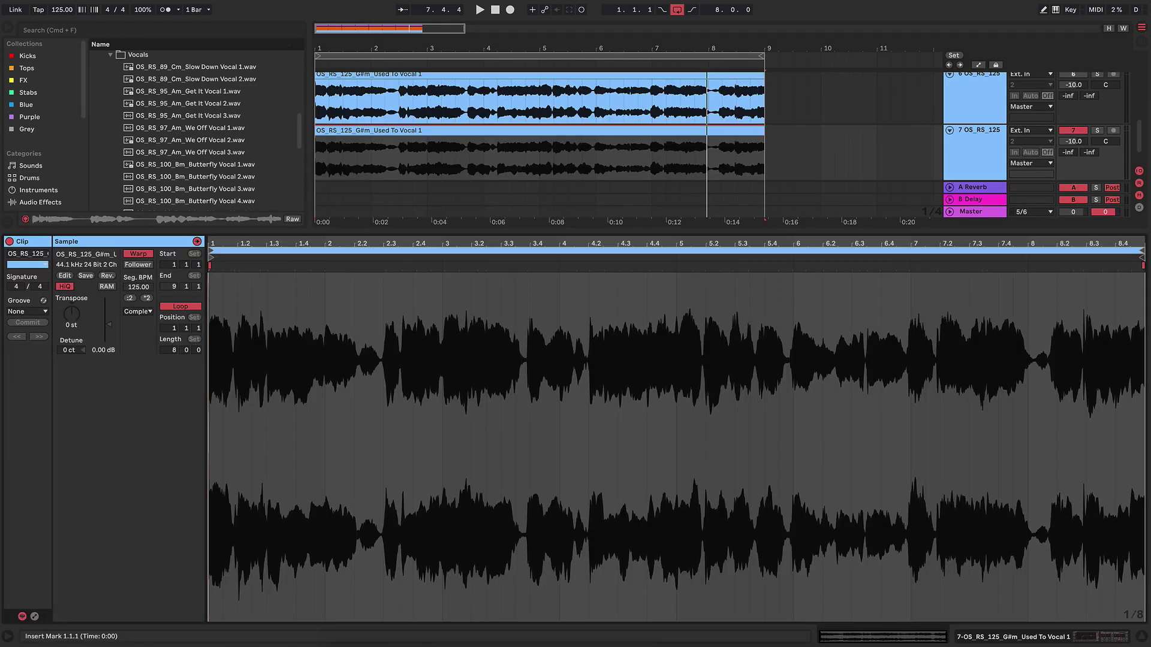
drag(1142, 251, 237, 251)
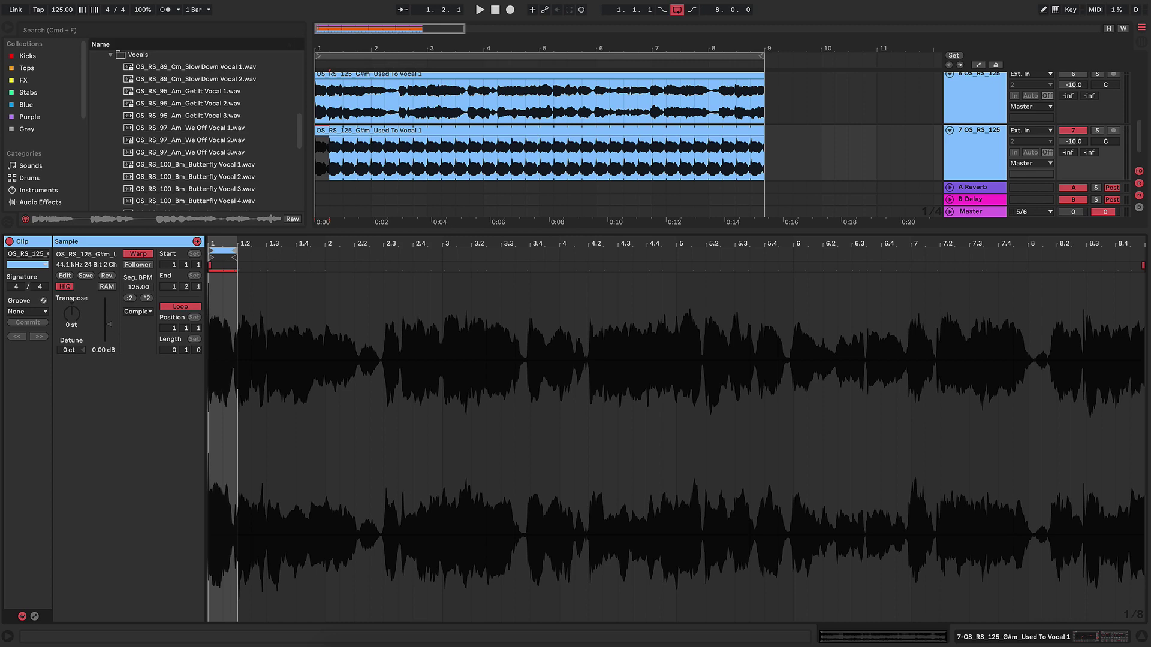
scroll(539, 126, up, 2)
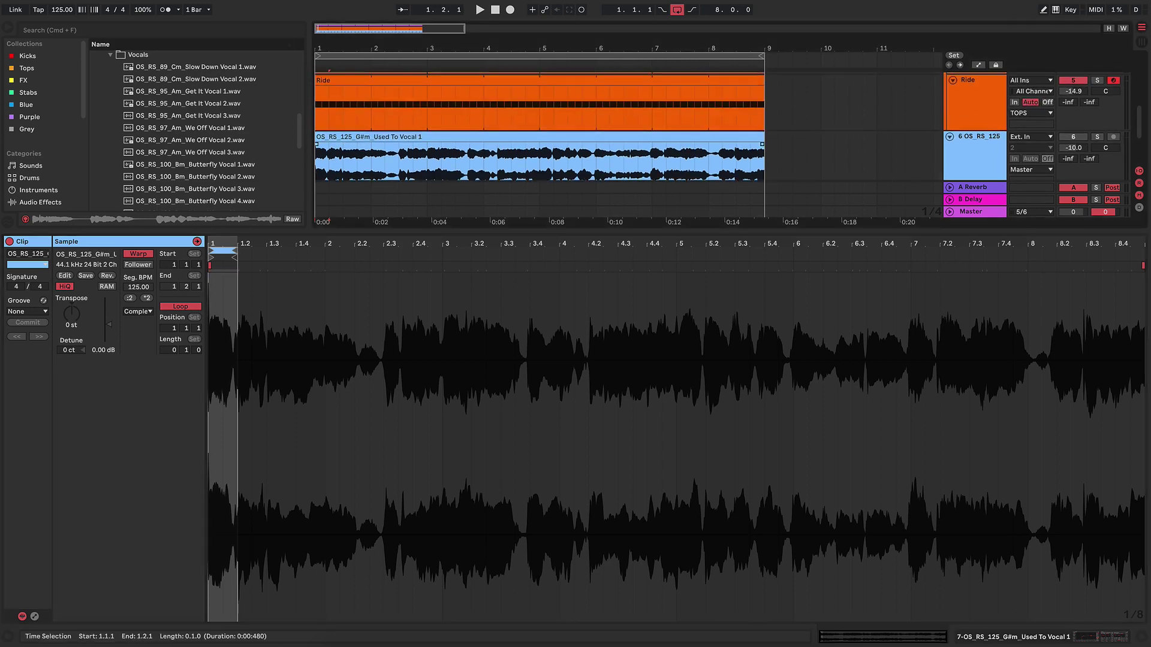
scroll(539, 126, down, 2)
scroll(539, 126, up, 3)
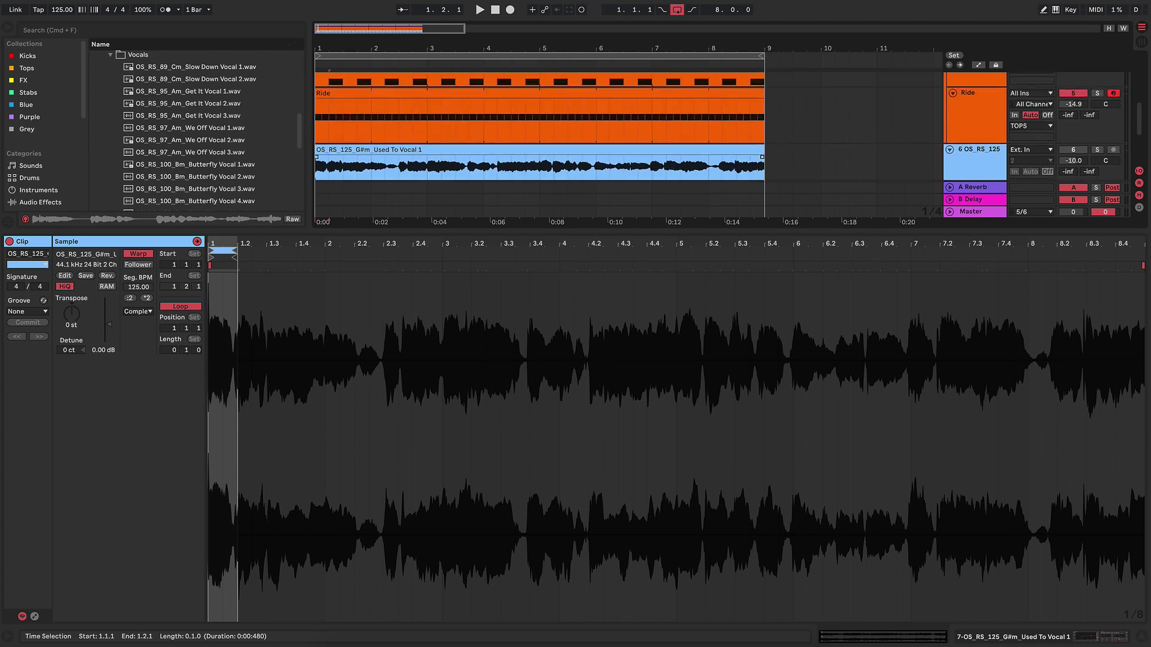
scroll(539, 126, down, 4)
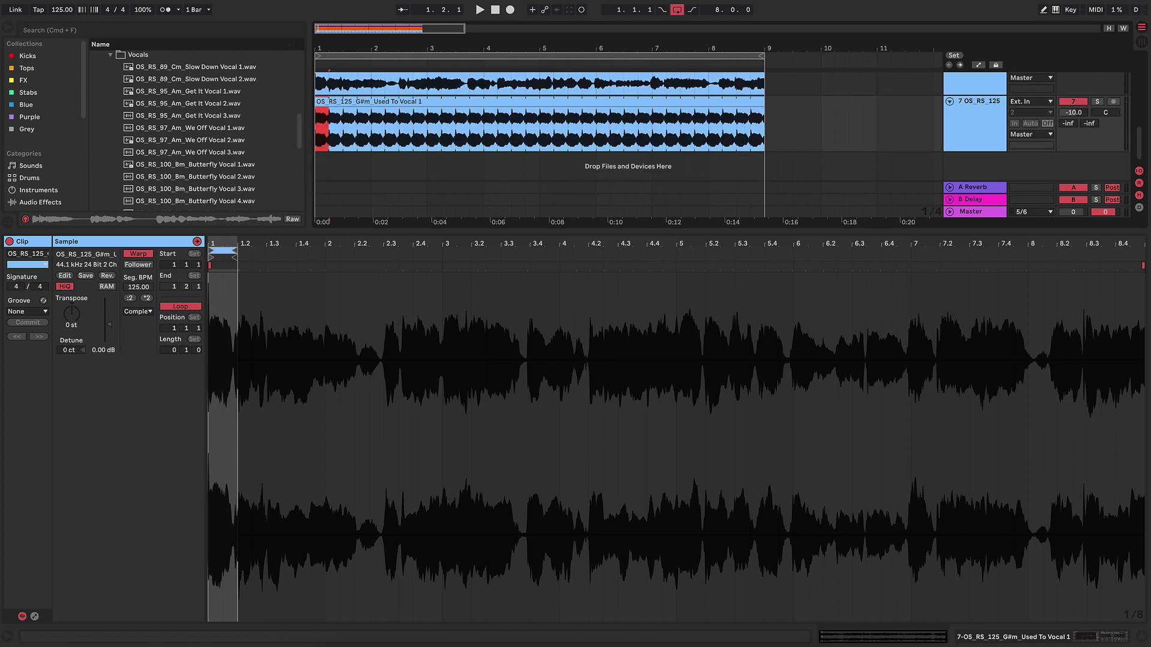
drag(576, 231, 576, 348)
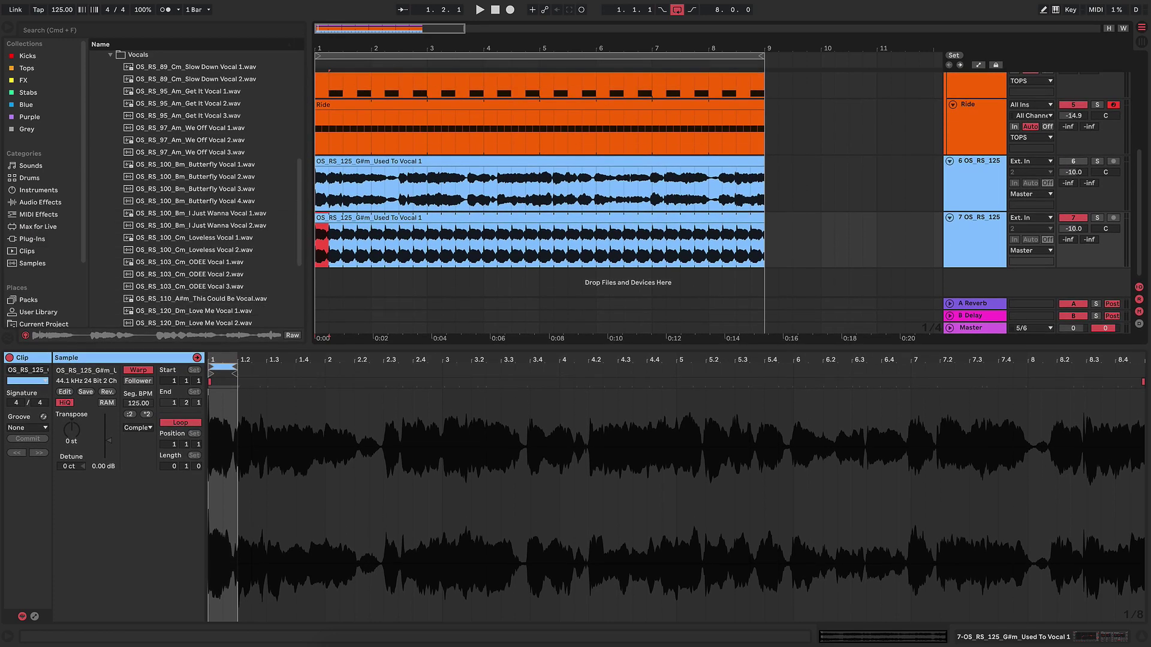
Step: Try the one-beat loop at 2.1.1 and 2.4.1 during playback, and leave it at position 4.4.1
mouse_move(222, 367)
mouse_down()
mouse_move(324, 367)
mouse_move(222, 367)
mouse_up()
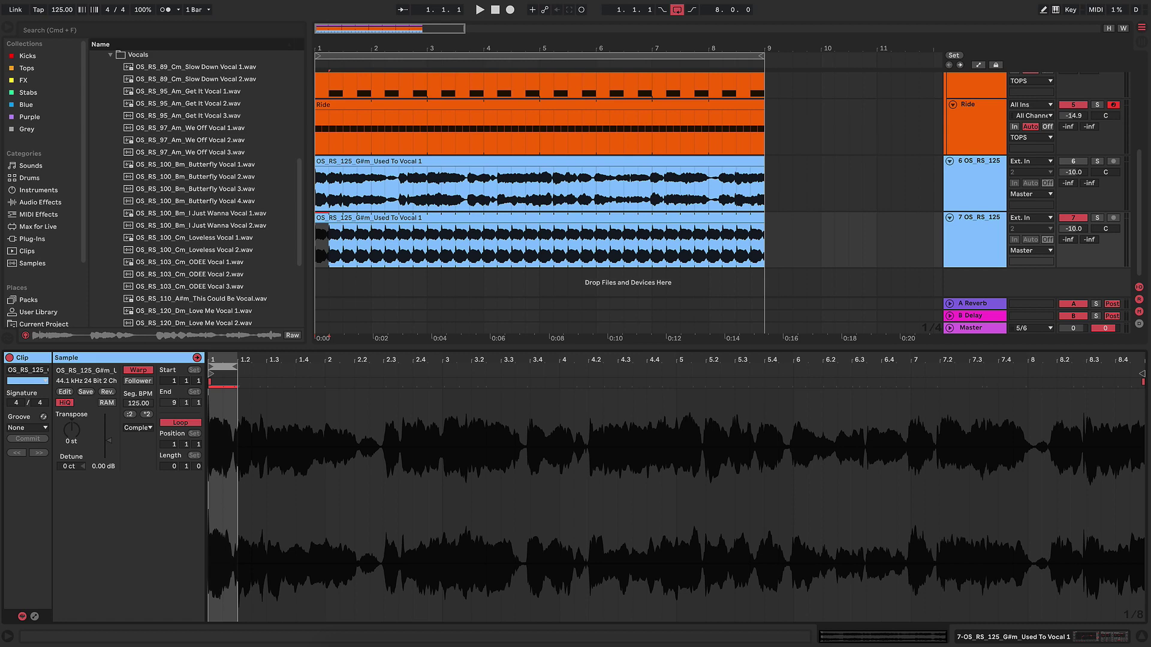
key(space)
drag(223, 367, 340, 367)
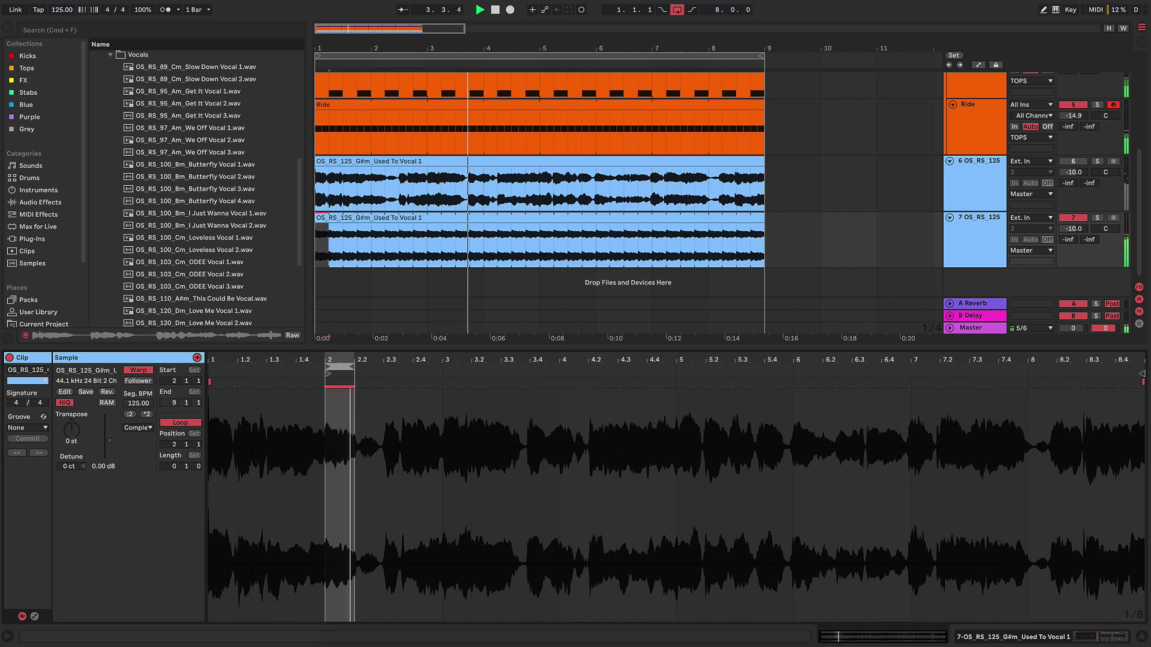
drag(339, 367, 428, 367)
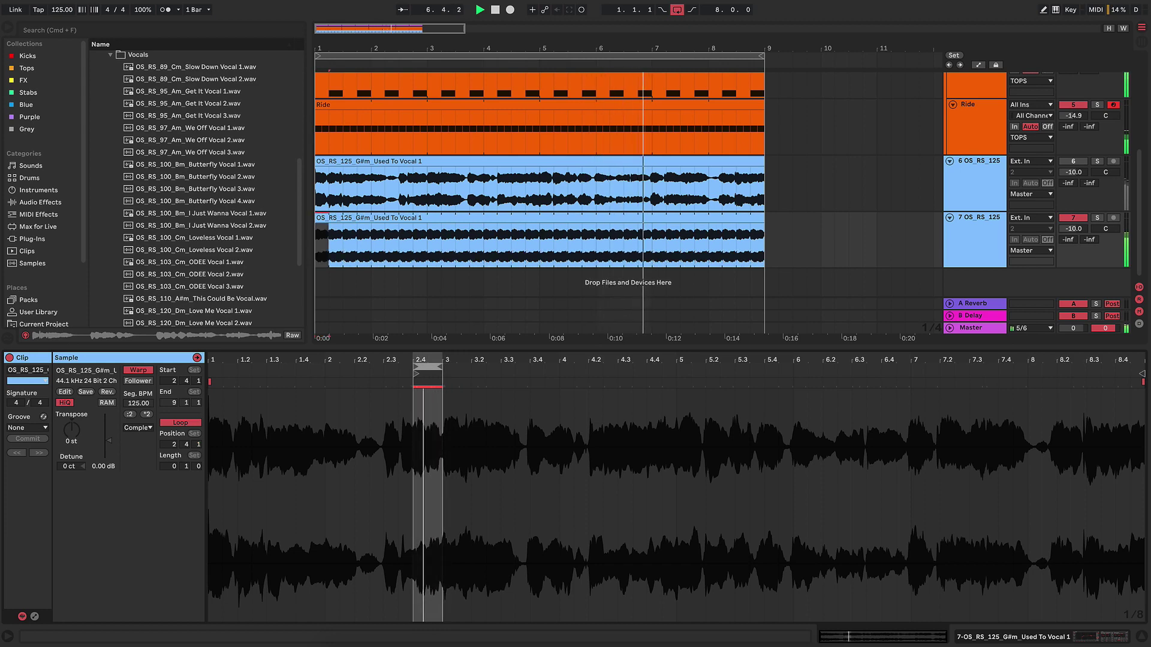
drag(428, 367, 662, 367)
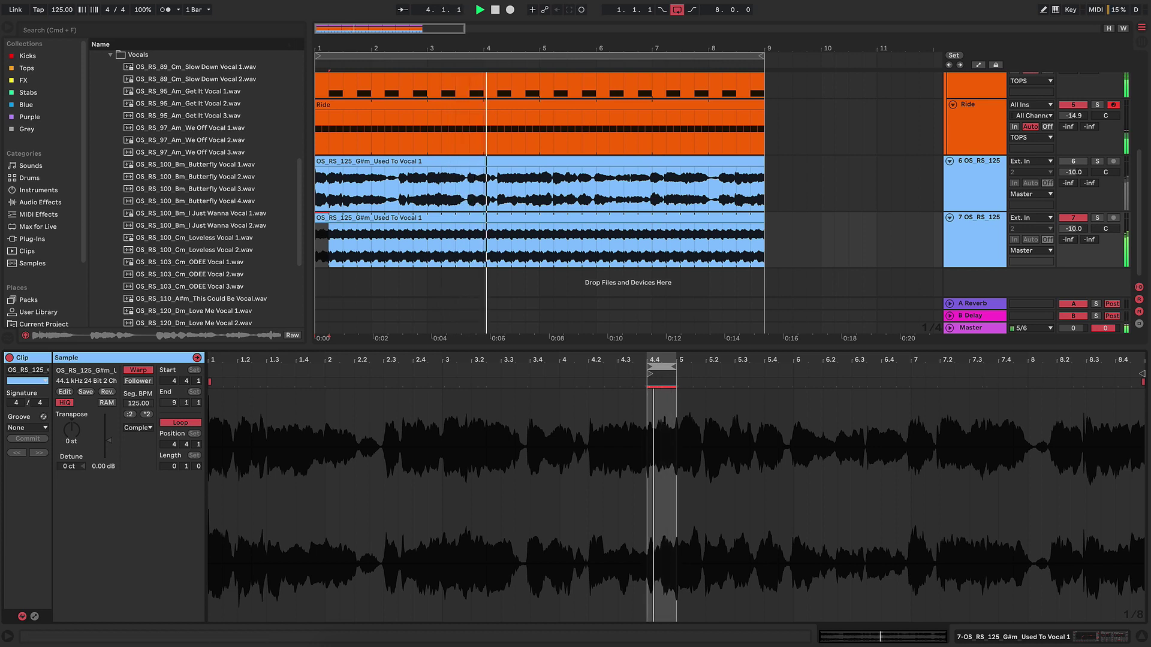
key(space)
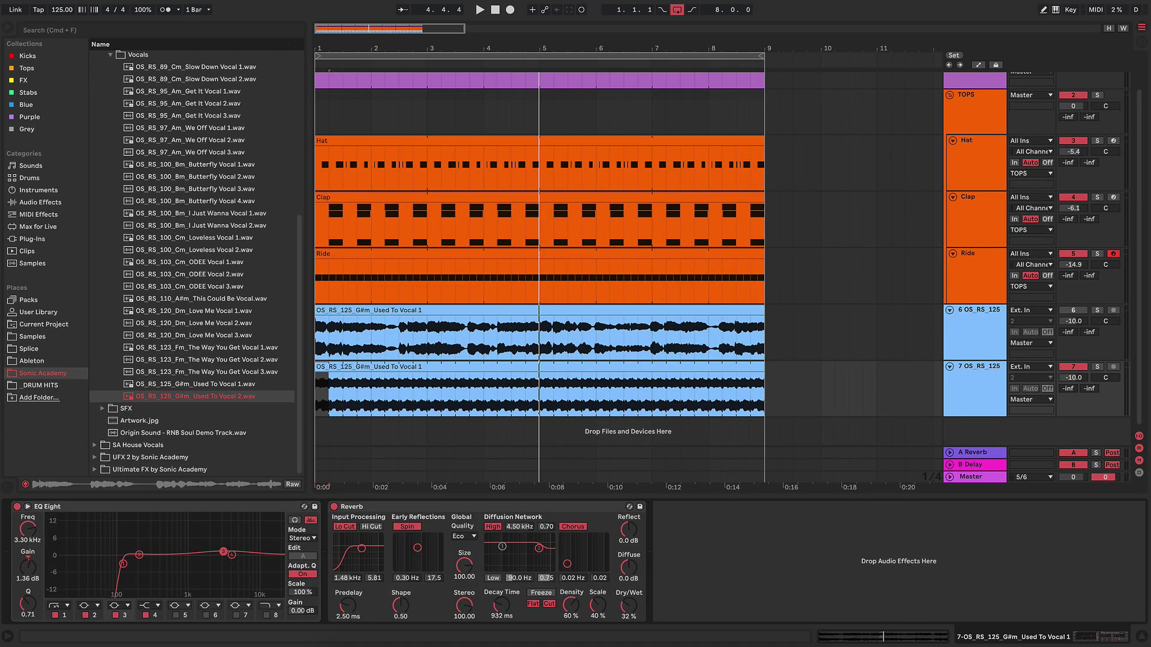
Step: Set the duplicate vocal track's volume to -15.4 dB and play it with the drums
drag(1072, 377, 1072, 409)
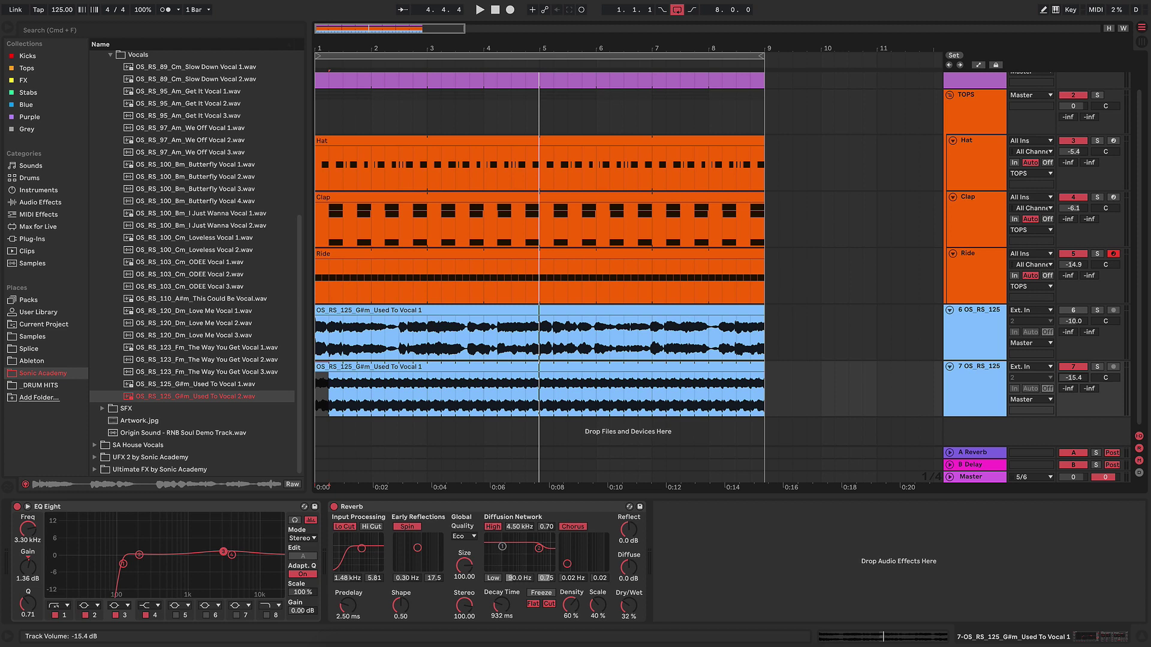
key(space)
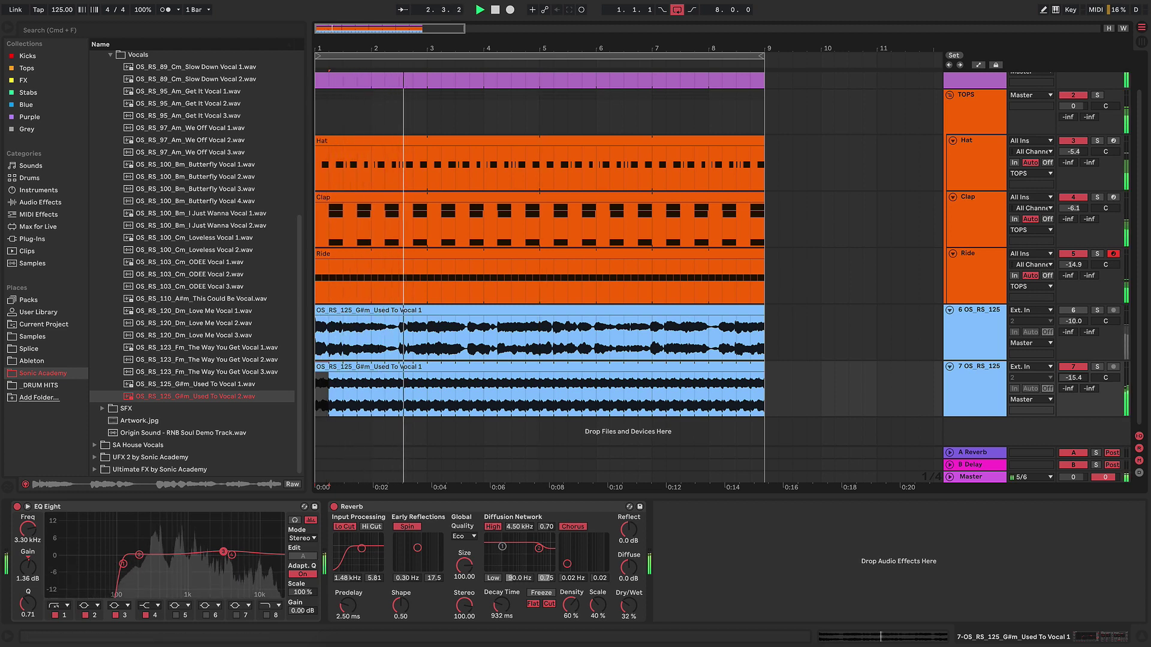
key(space)
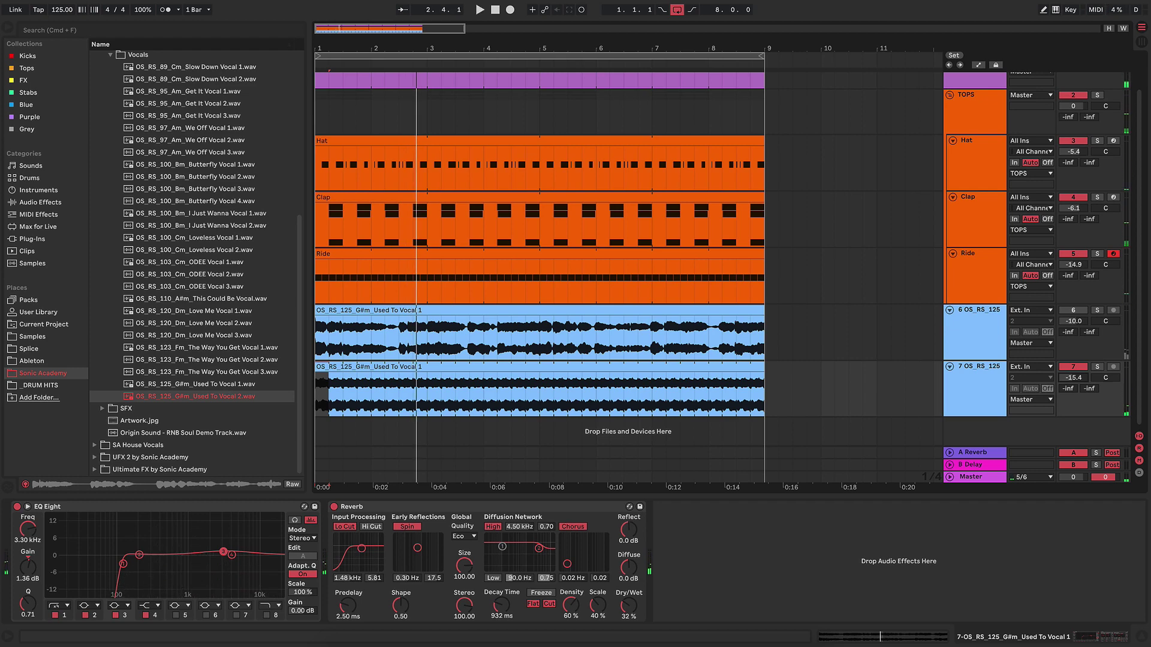
Step: Add Auto Filter after the duplicate vocal's Reverb and set its frequency to 326 Hz and resonance to 39 % while listening
click(40, 203)
scroll(192, 264, up, 3)
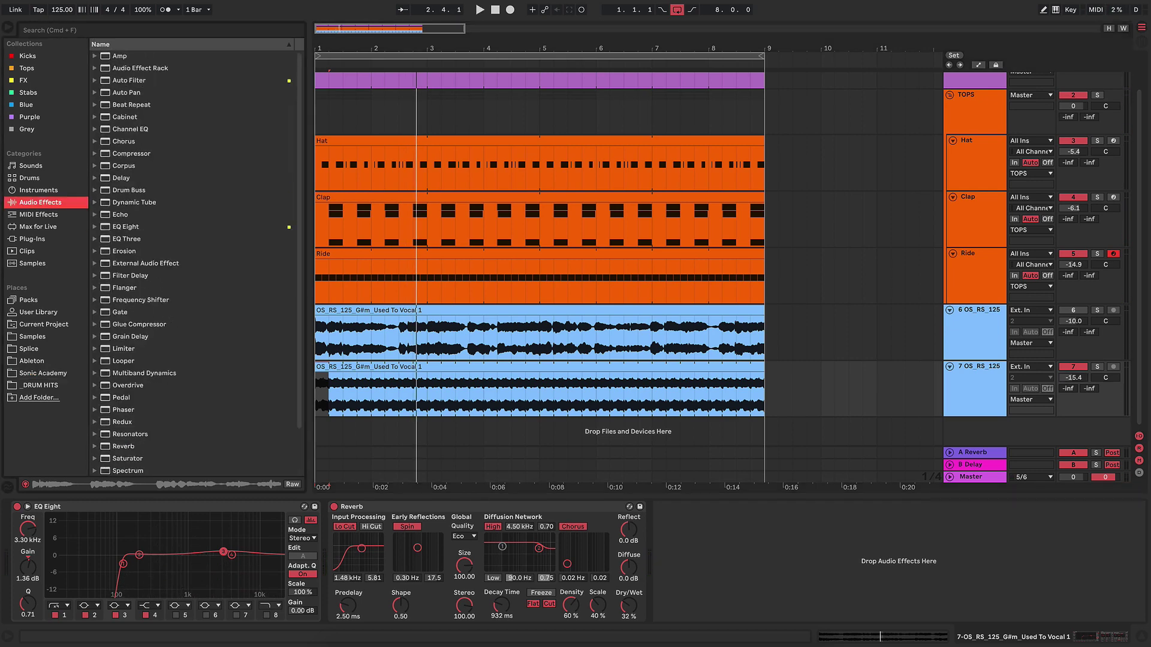
click(130, 80)
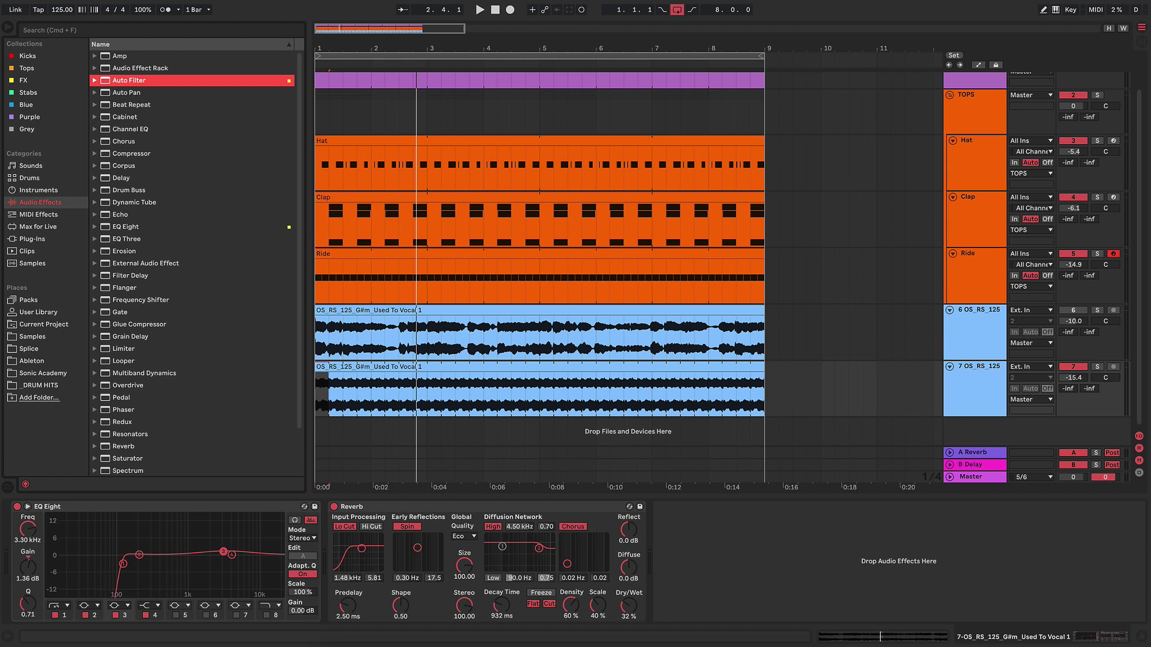
drag(130, 80, 714, 507)
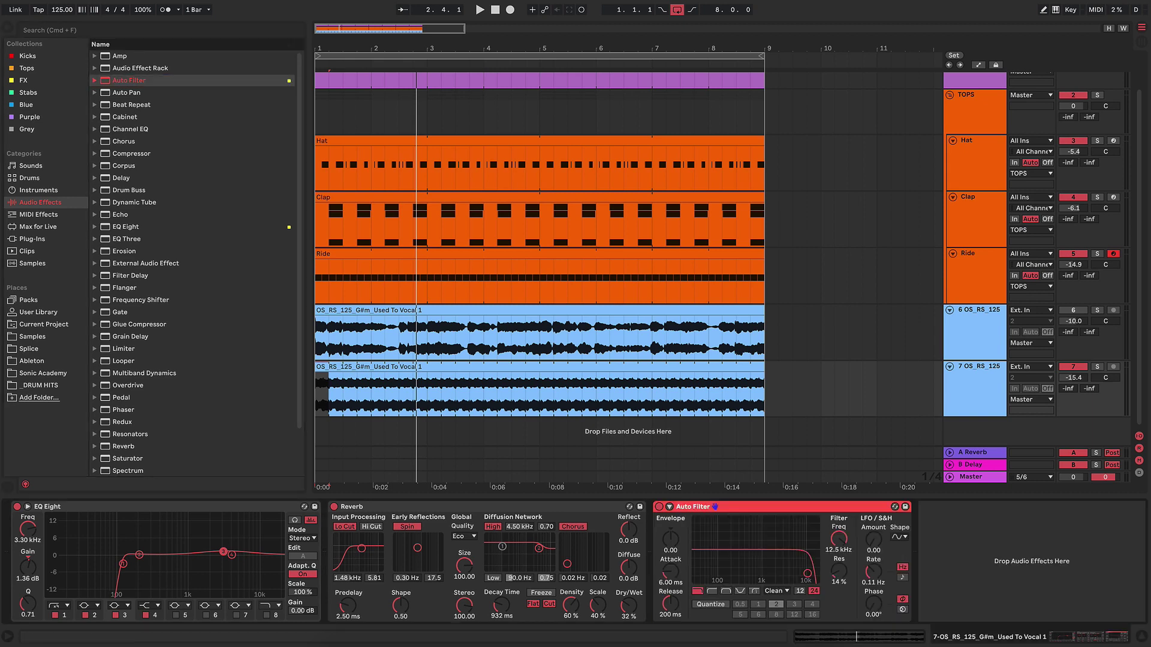
drag(839, 538, 839, 580)
key(space)
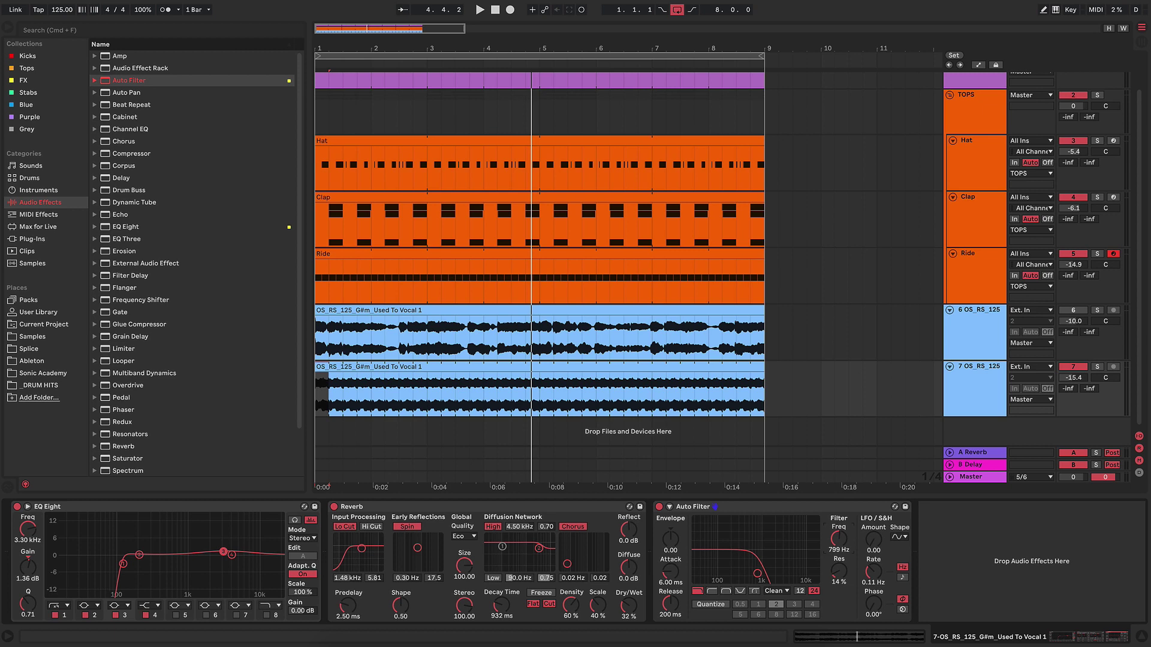
key(space)
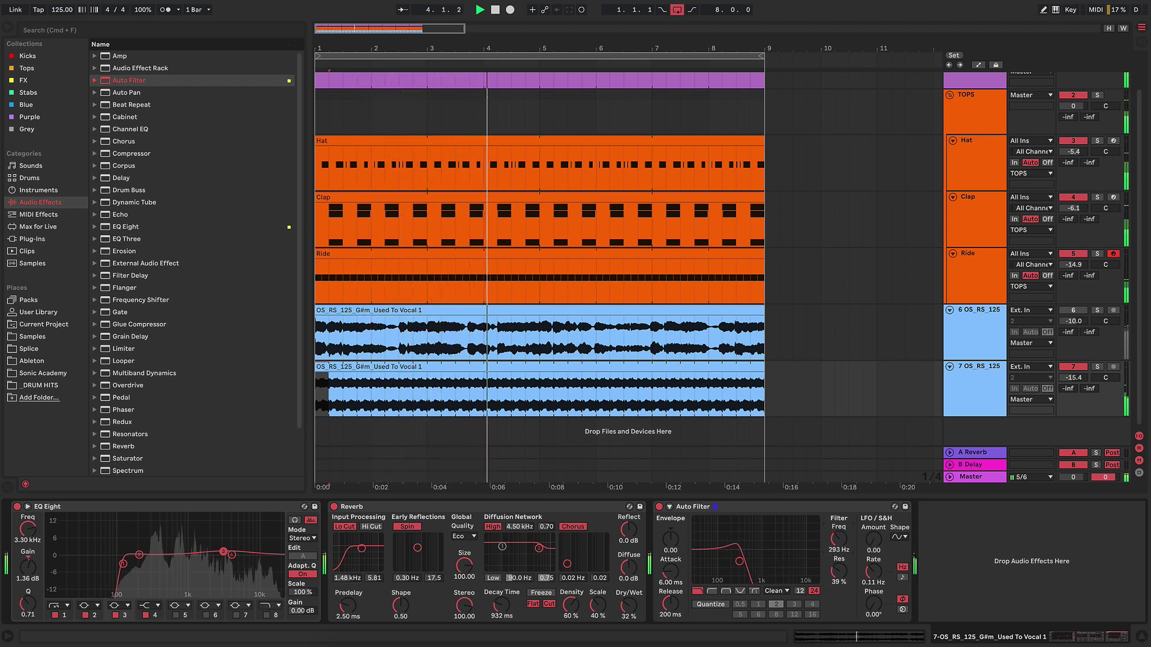
key(space)
Step: Move the Auto Filter between EQ Eight and Reverb, and sweep its frequency up to 7.31 kHz during playback
click(715, 507)
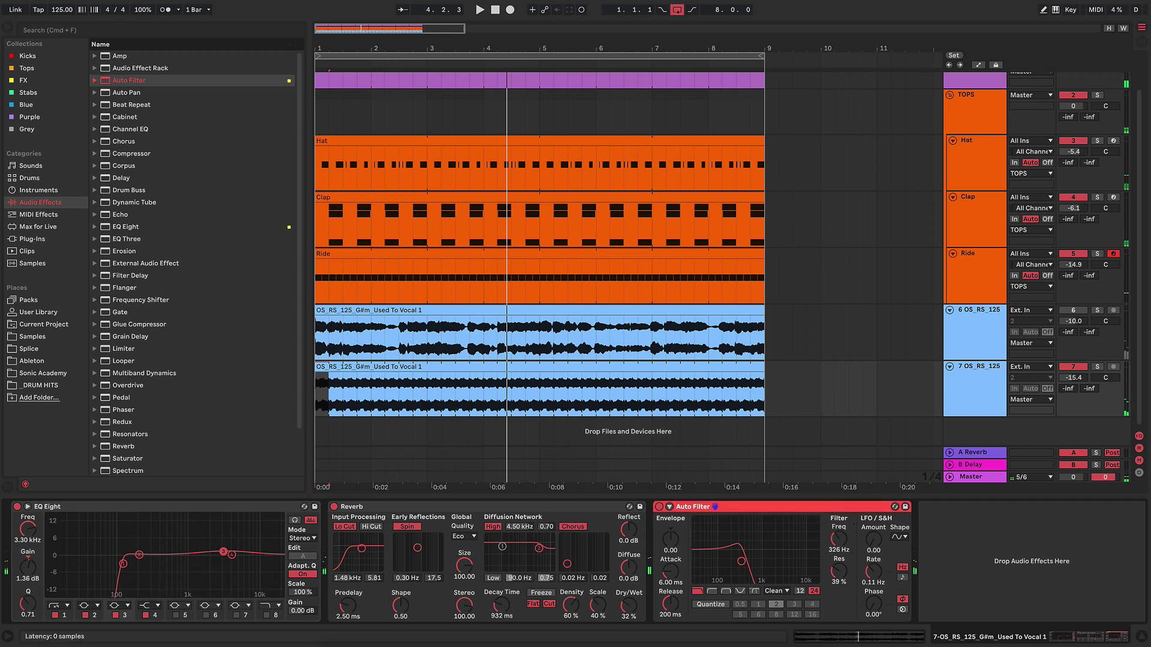
drag(715, 506, 389, 506)
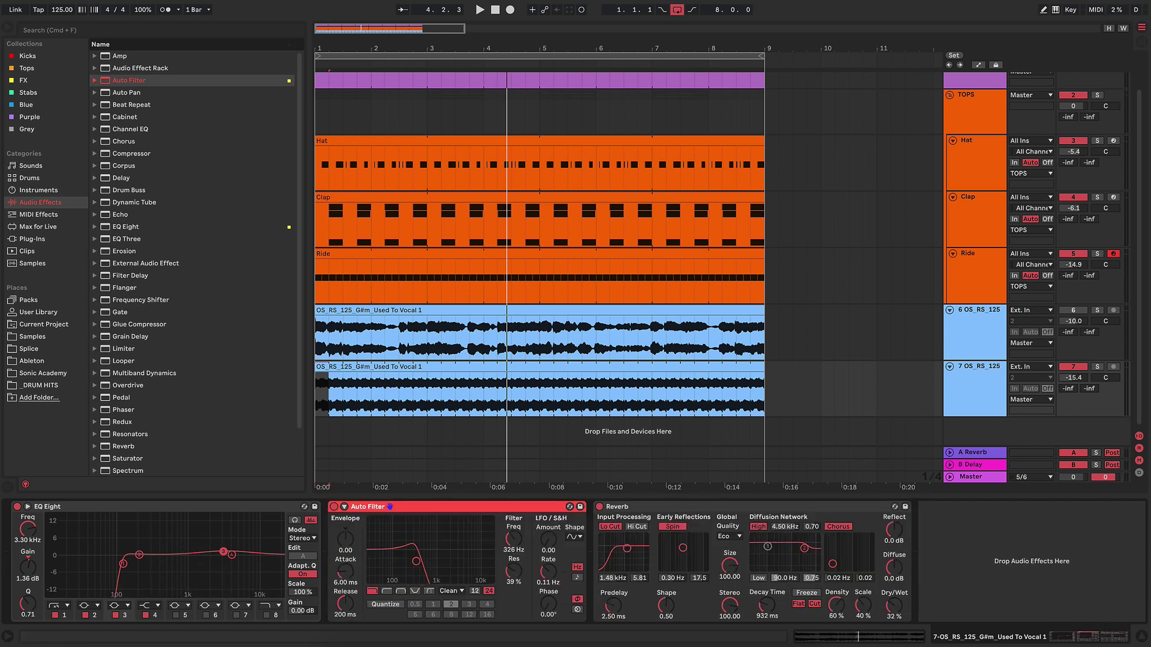
key(space)
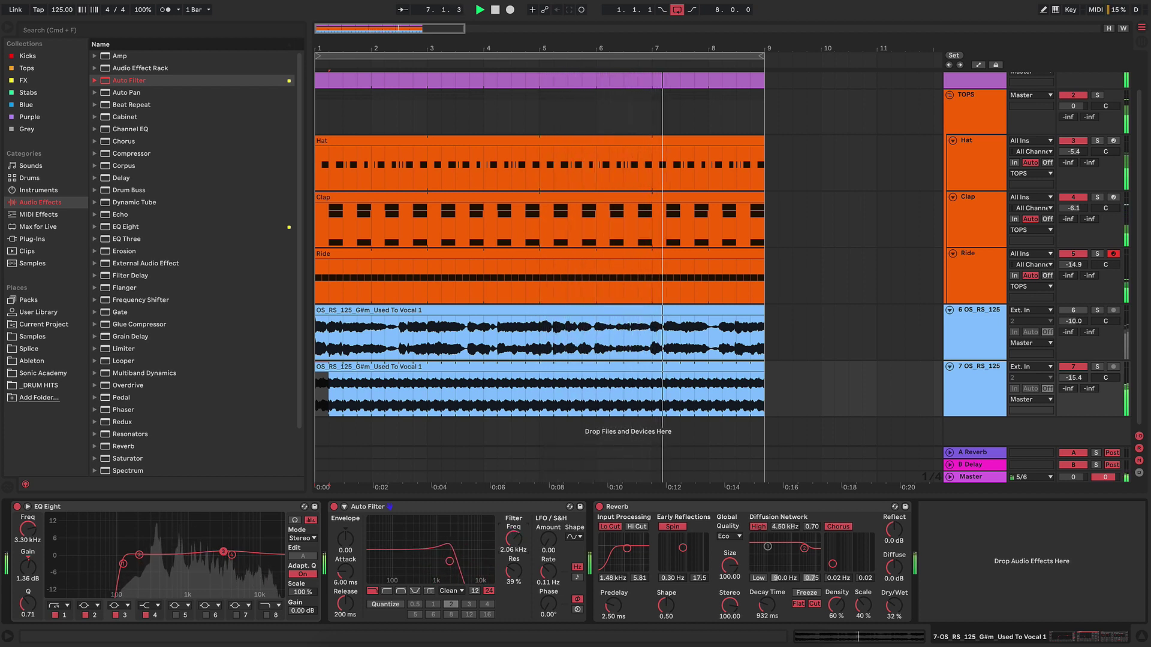
key(space)
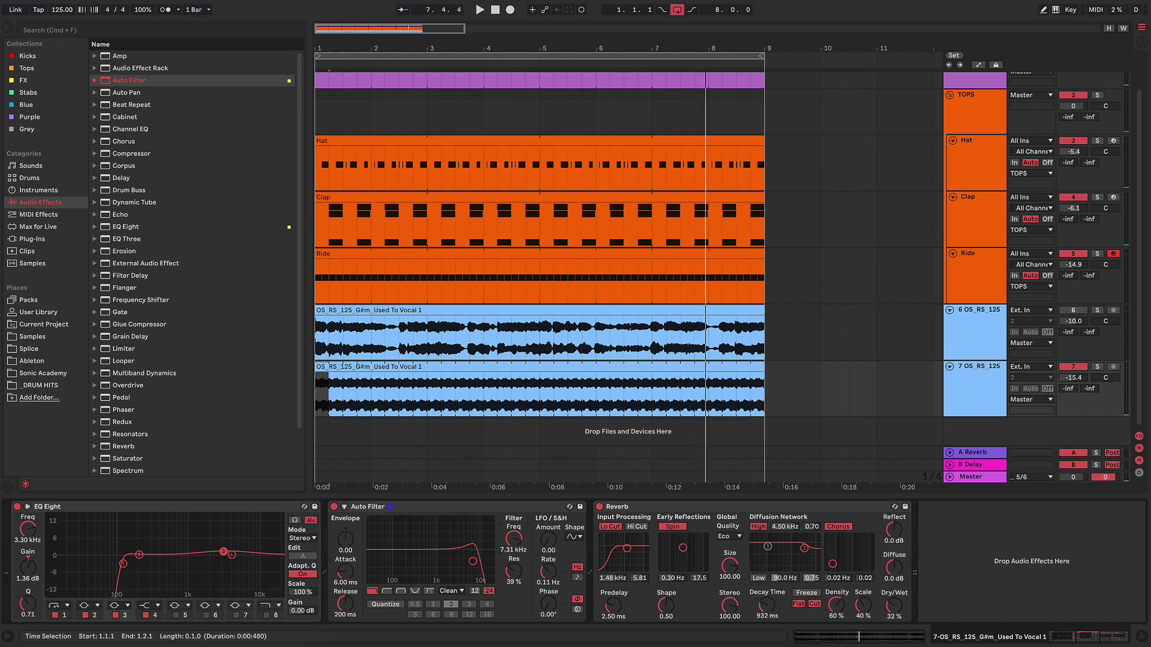
Step: Copy the Ride track's sidechain Compressor to the end of the duplicate vocal's effects and lower the Auto Filter frequency to 326 Hz during playback
click(976, 255)
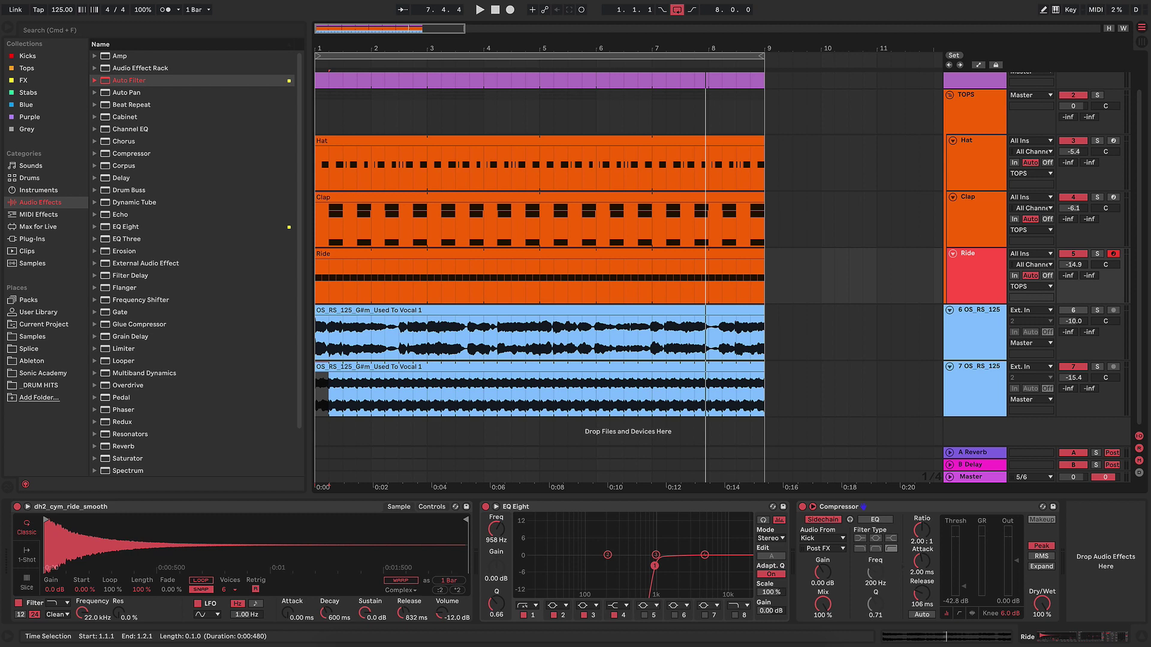
click(863, 507)
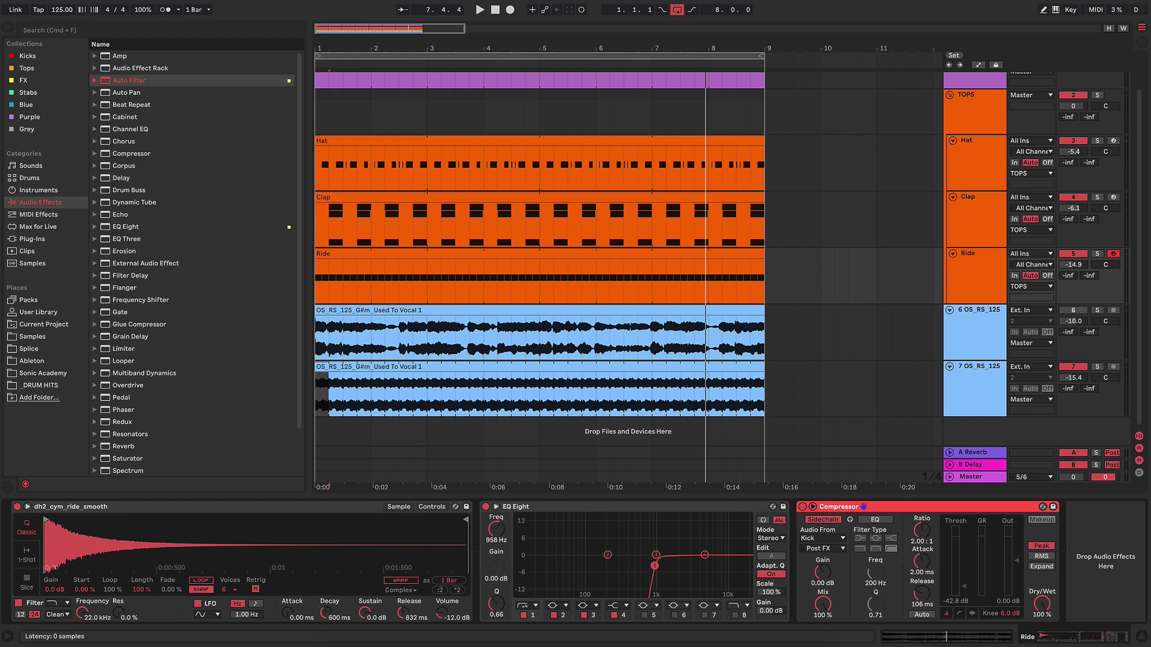
click(984, 381)
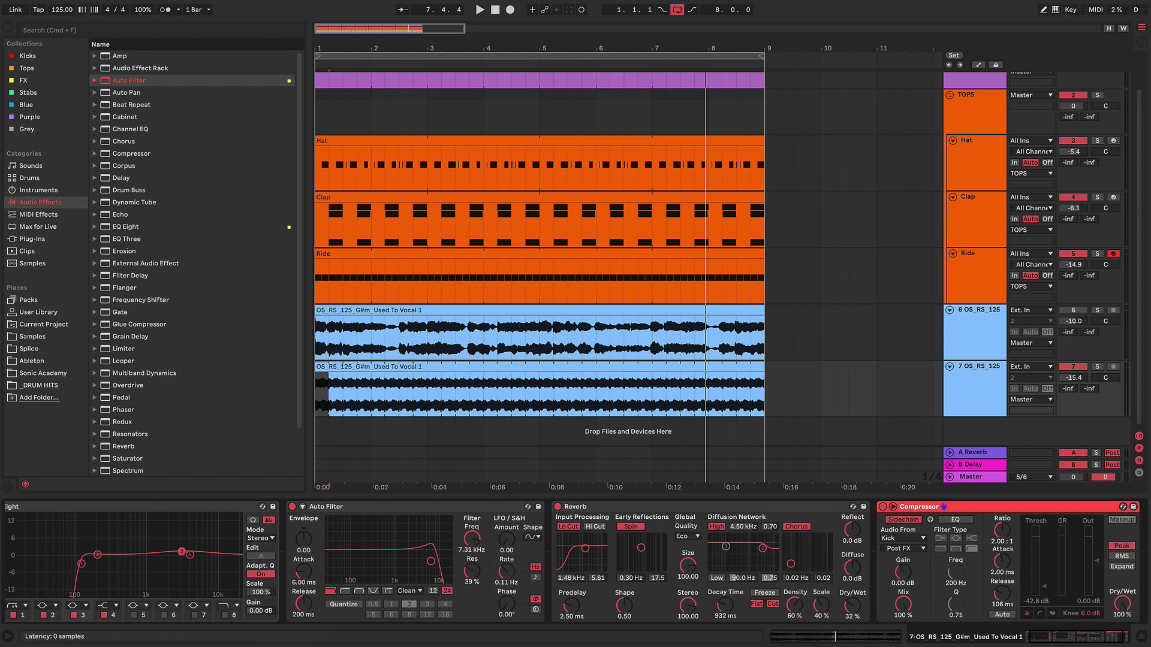
key(space)
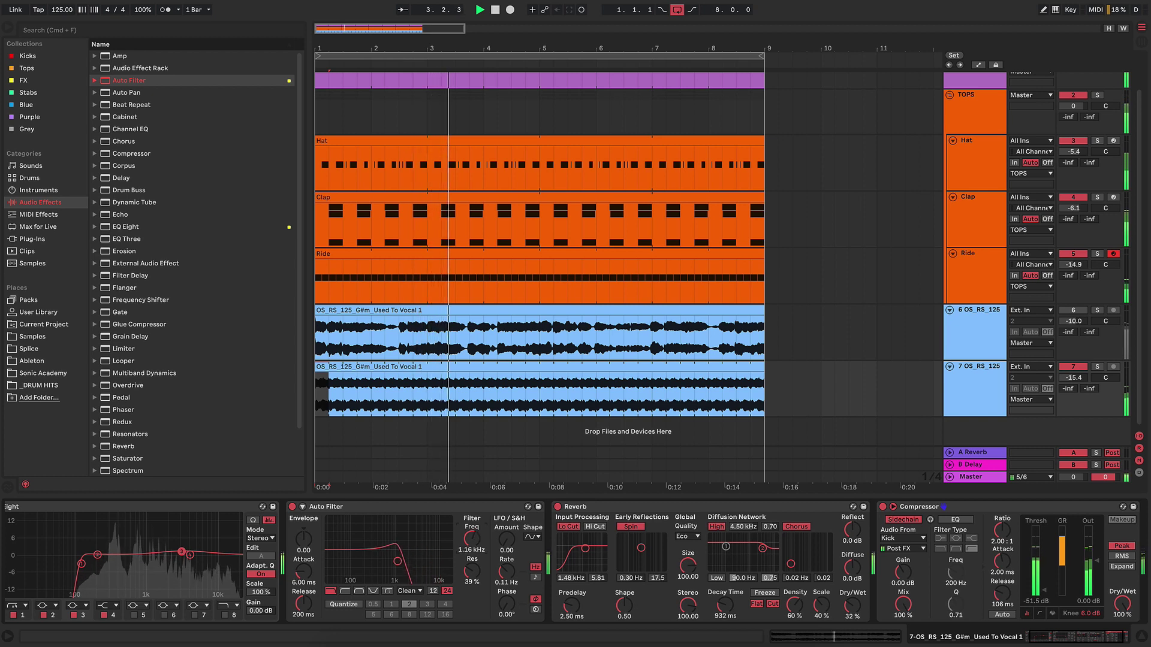
key(space)
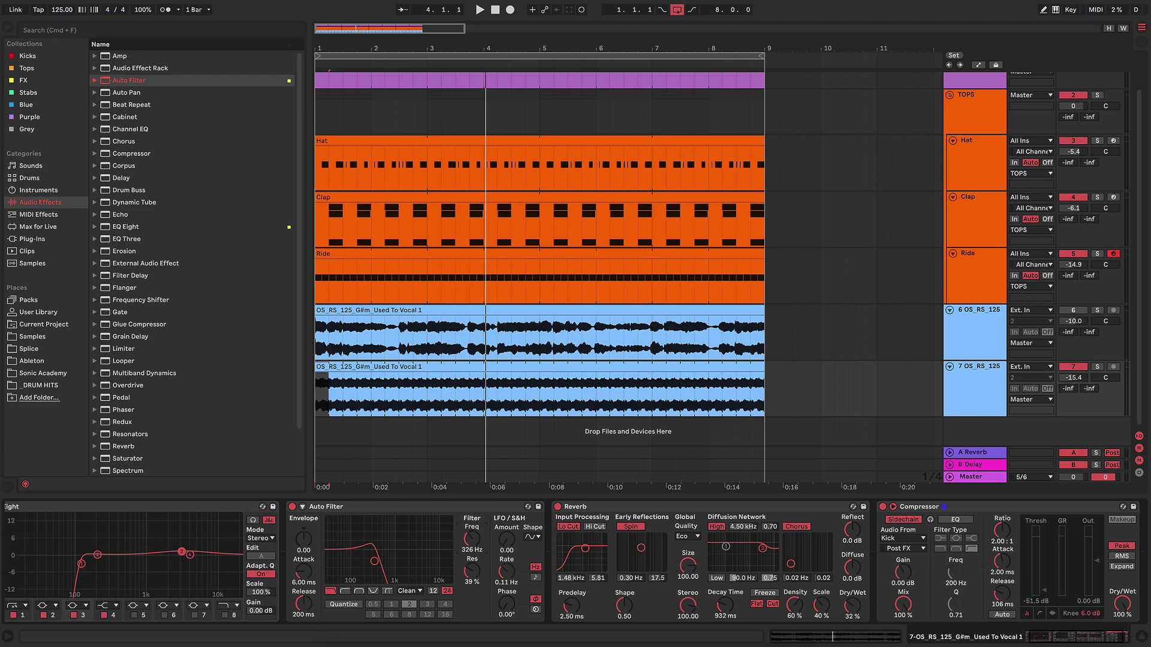
Step: Set the duplicate vocal's Auto Filter to 424 Hz with an LFO amount of 30.0 and phase of 20.0° while listening
drag(472, 539, 472, 534)
drag(507, 539, 506, 503)
key(space)
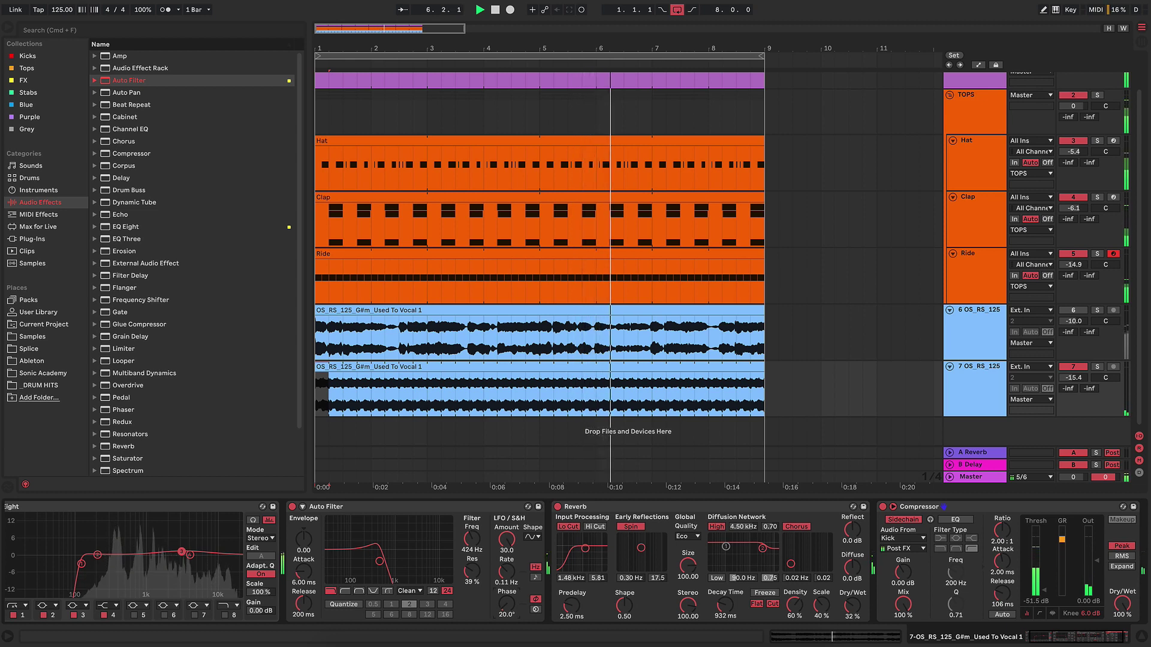
key(space)
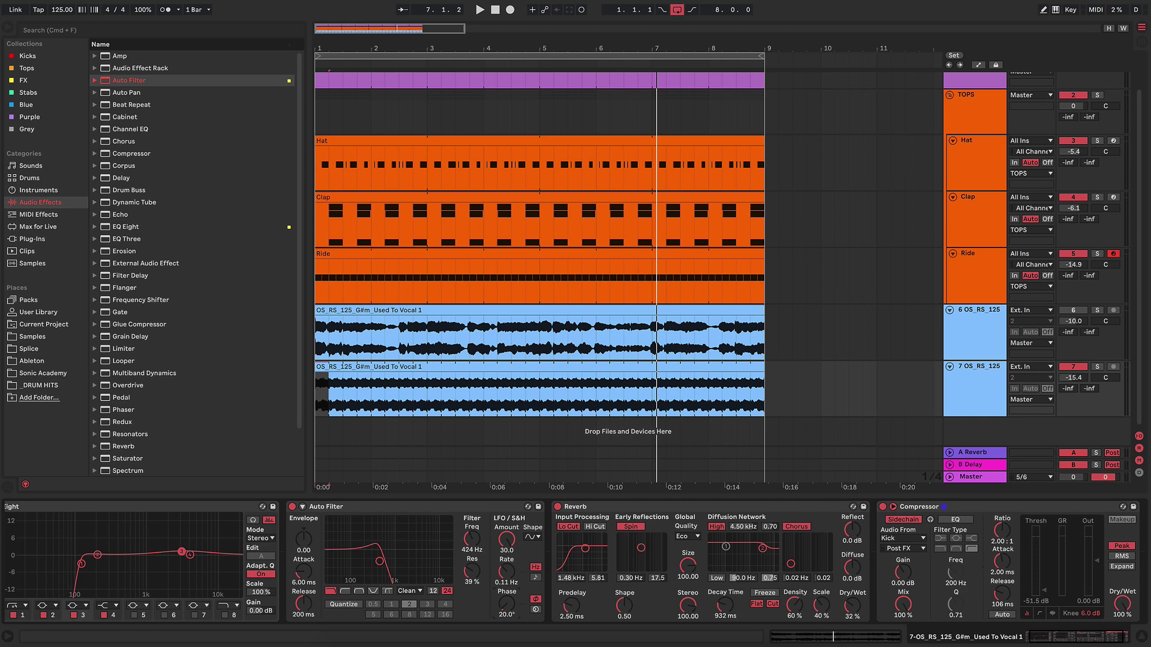
drag(506, 603, 507, 613)
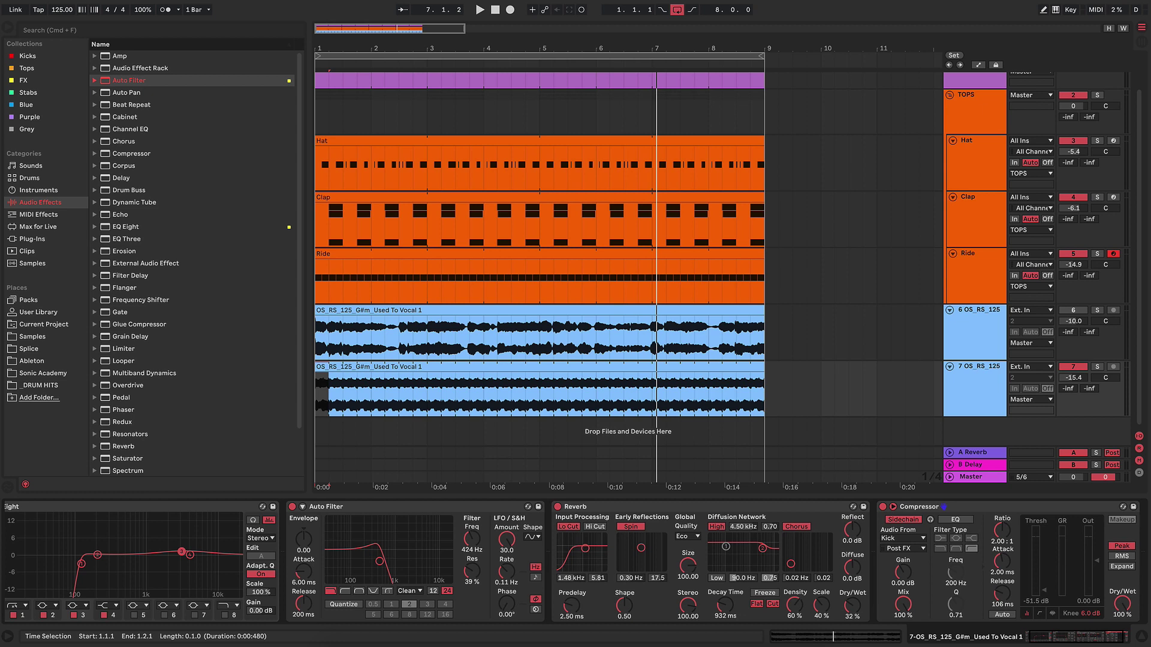
key(space)
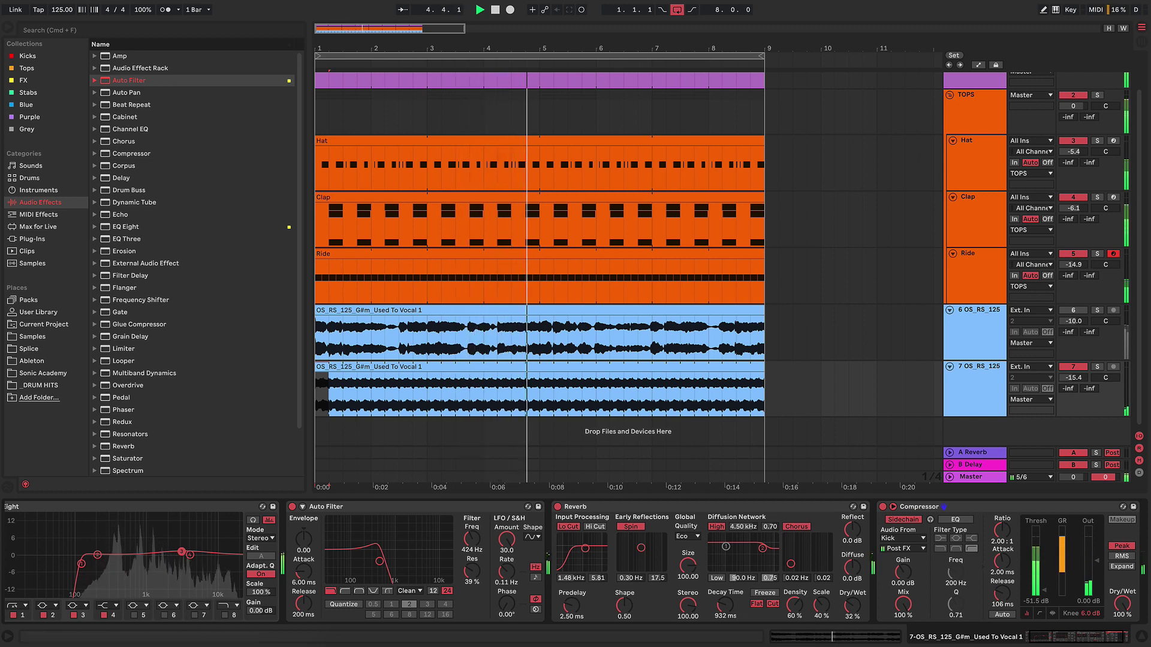
key(space)
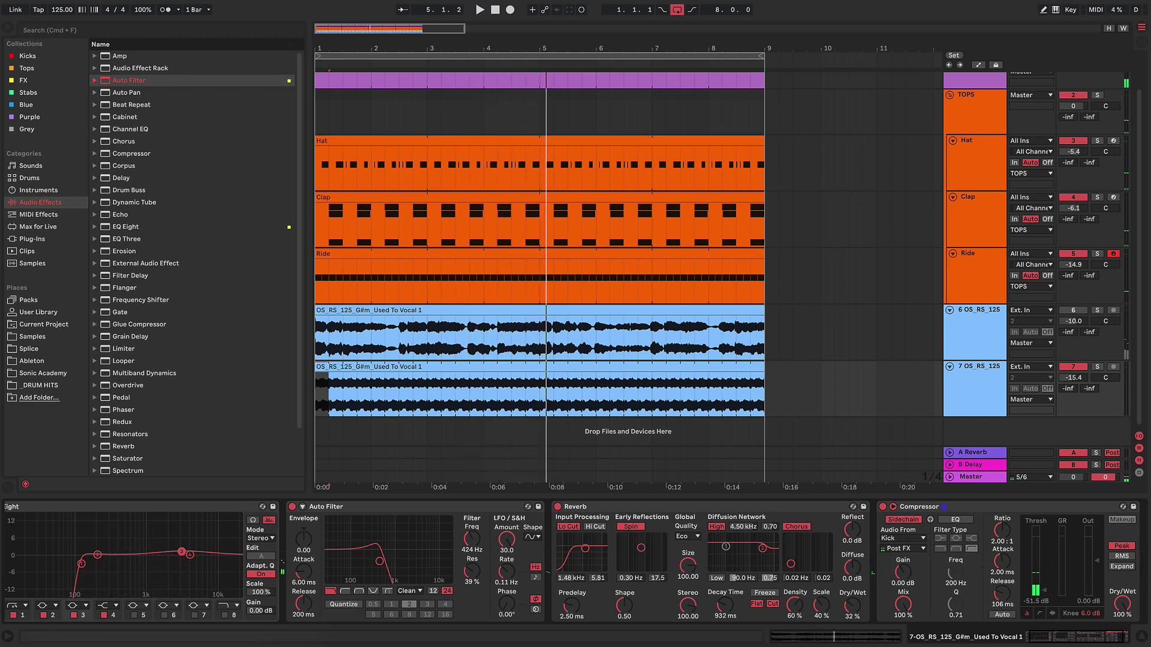
Step: Activate the original vocal track, mute the duplicate vocal, and select the original vocal track
click(1073, 310)
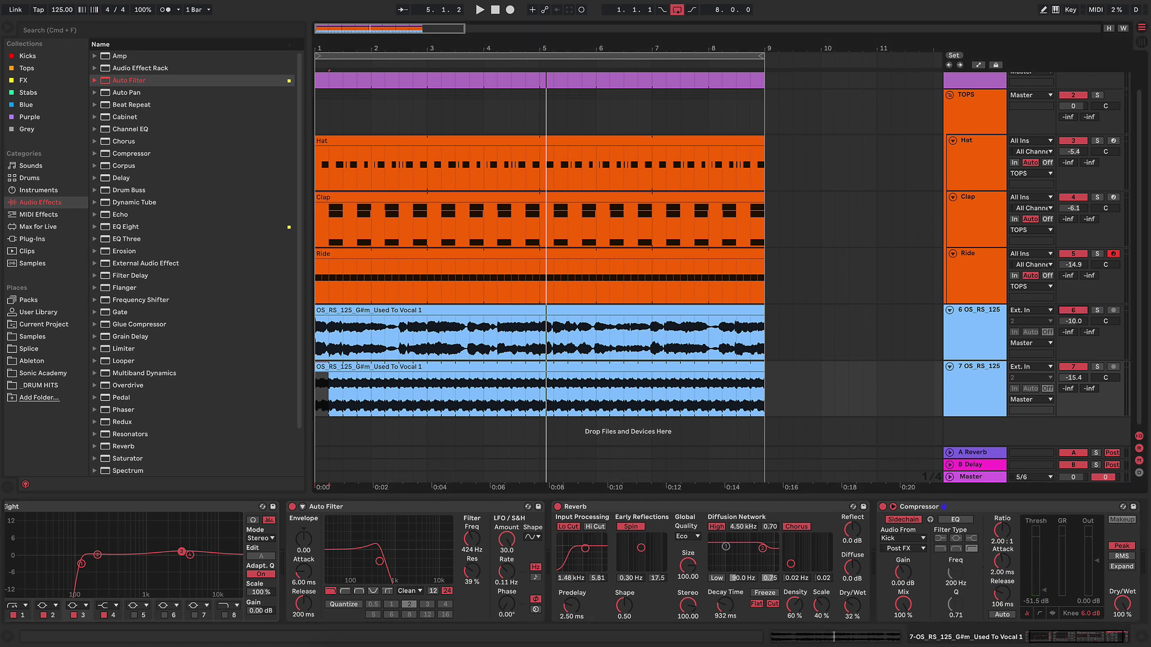
key(F7)
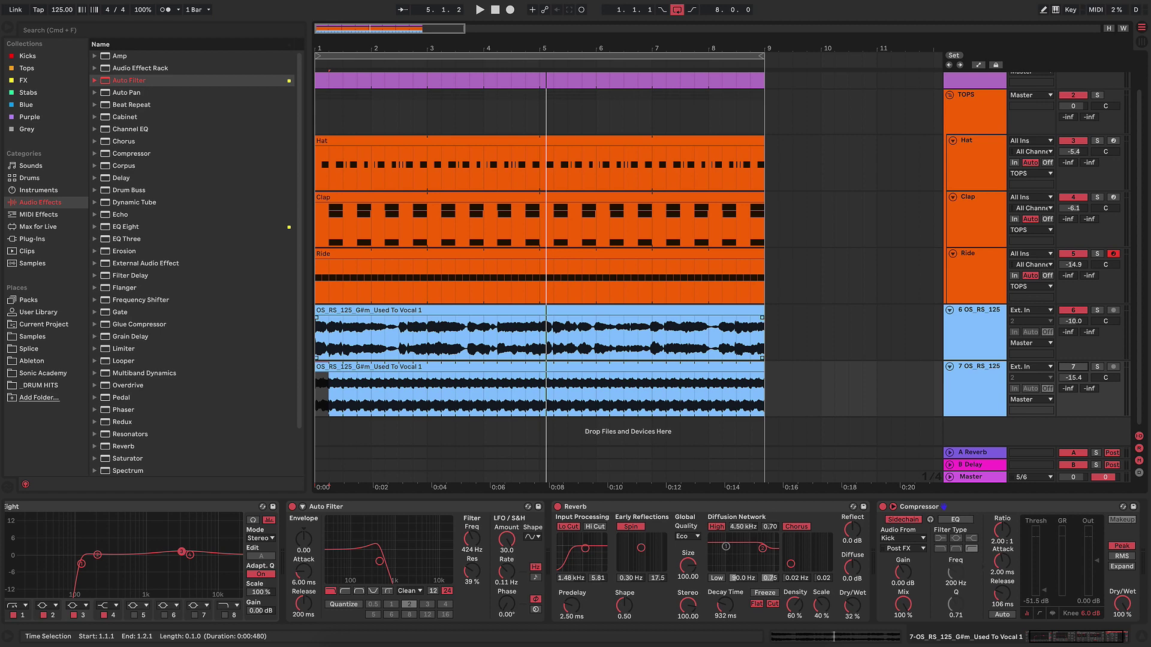
click(343, 339)
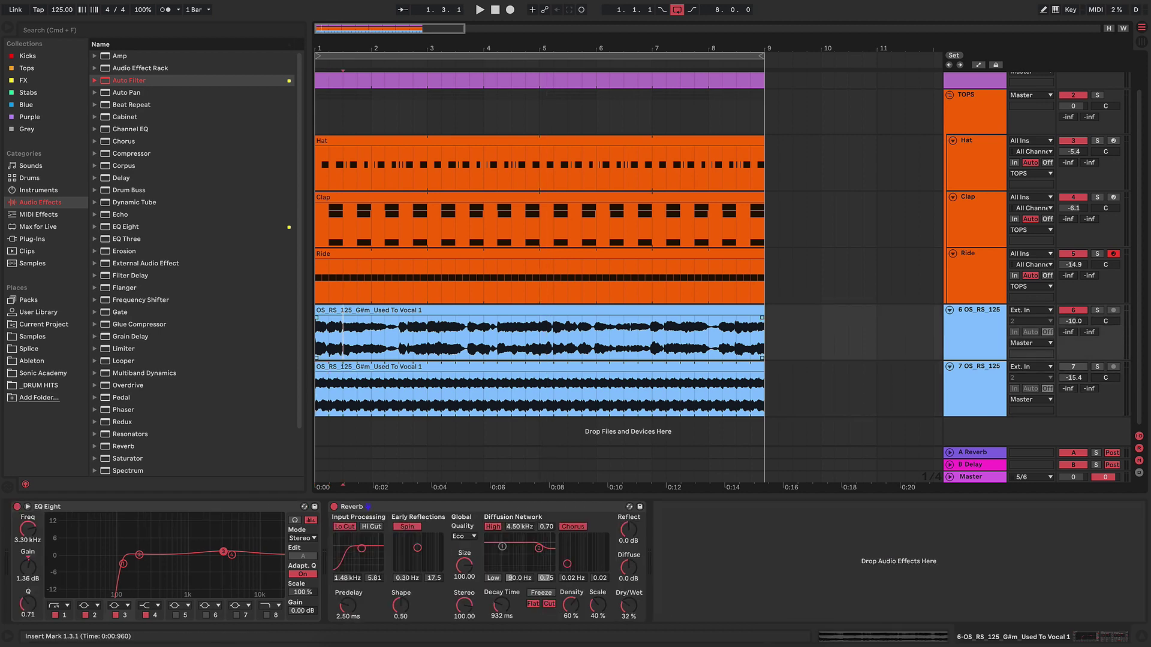
click(371, 339)
click(977, 322)
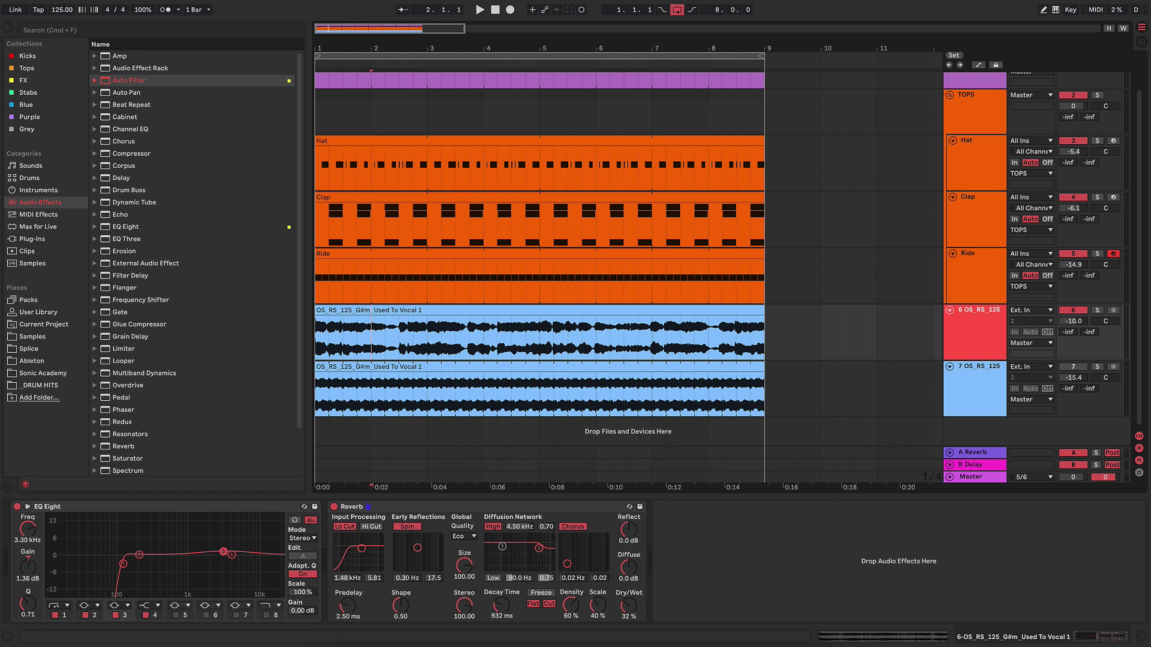